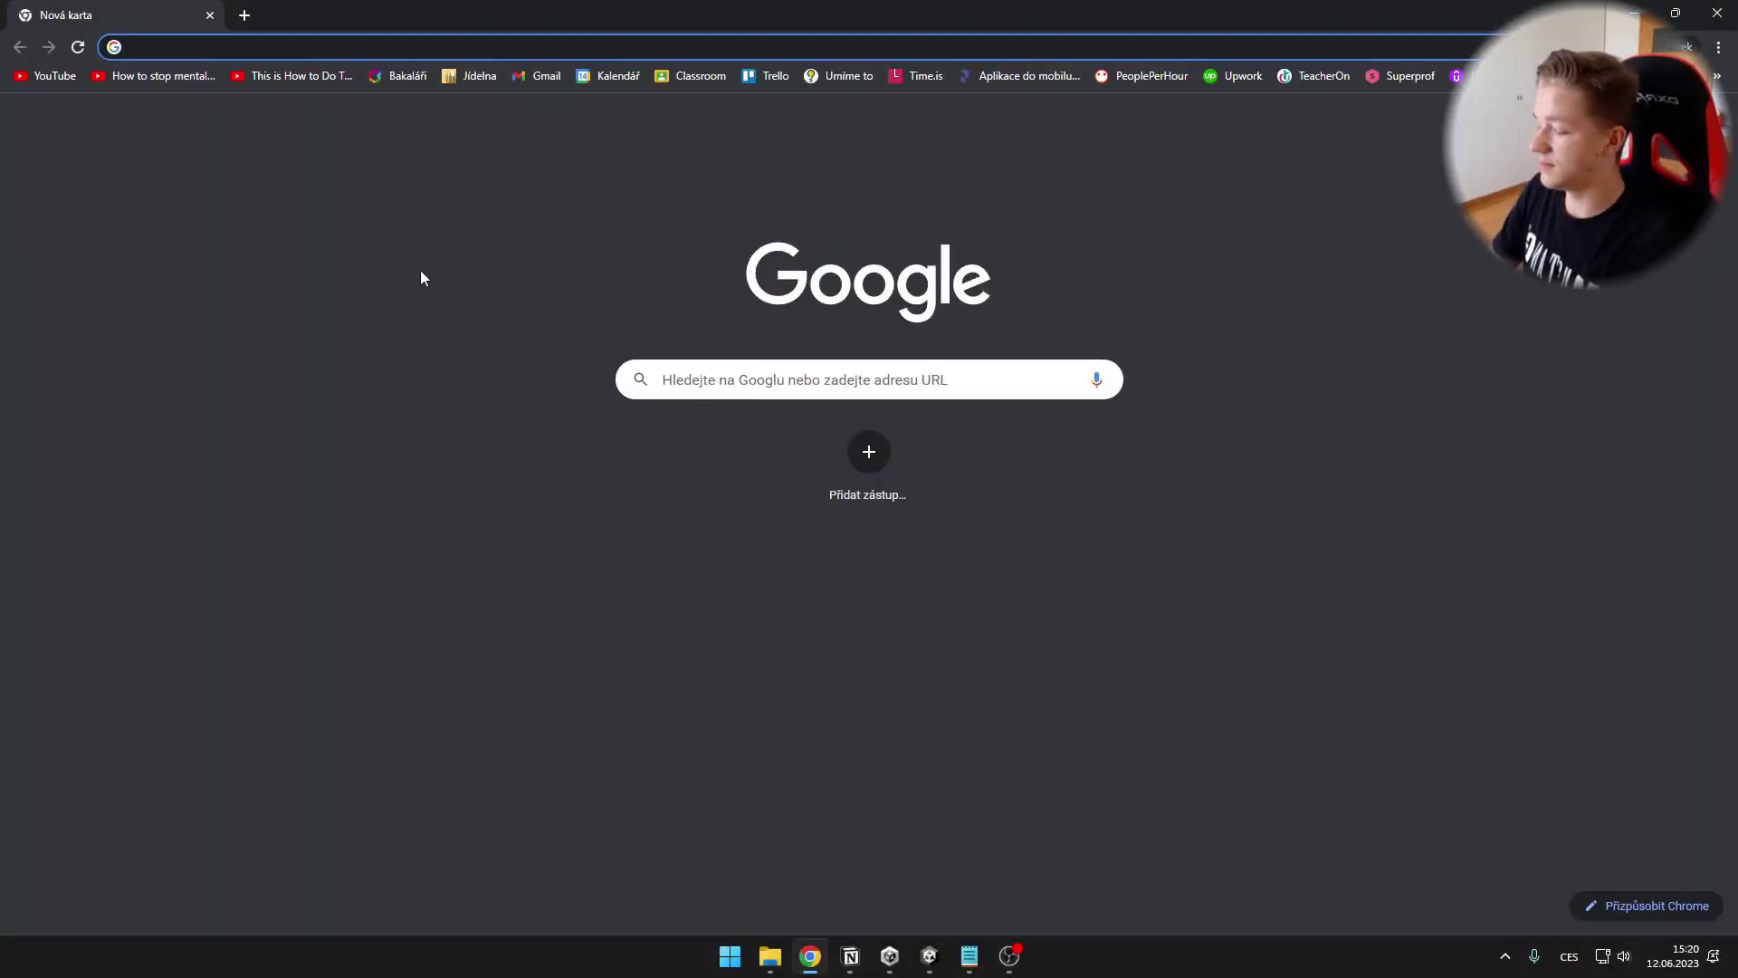
Search Google for 'unity version control' and open the official unity.com product page.
type("unity version control")
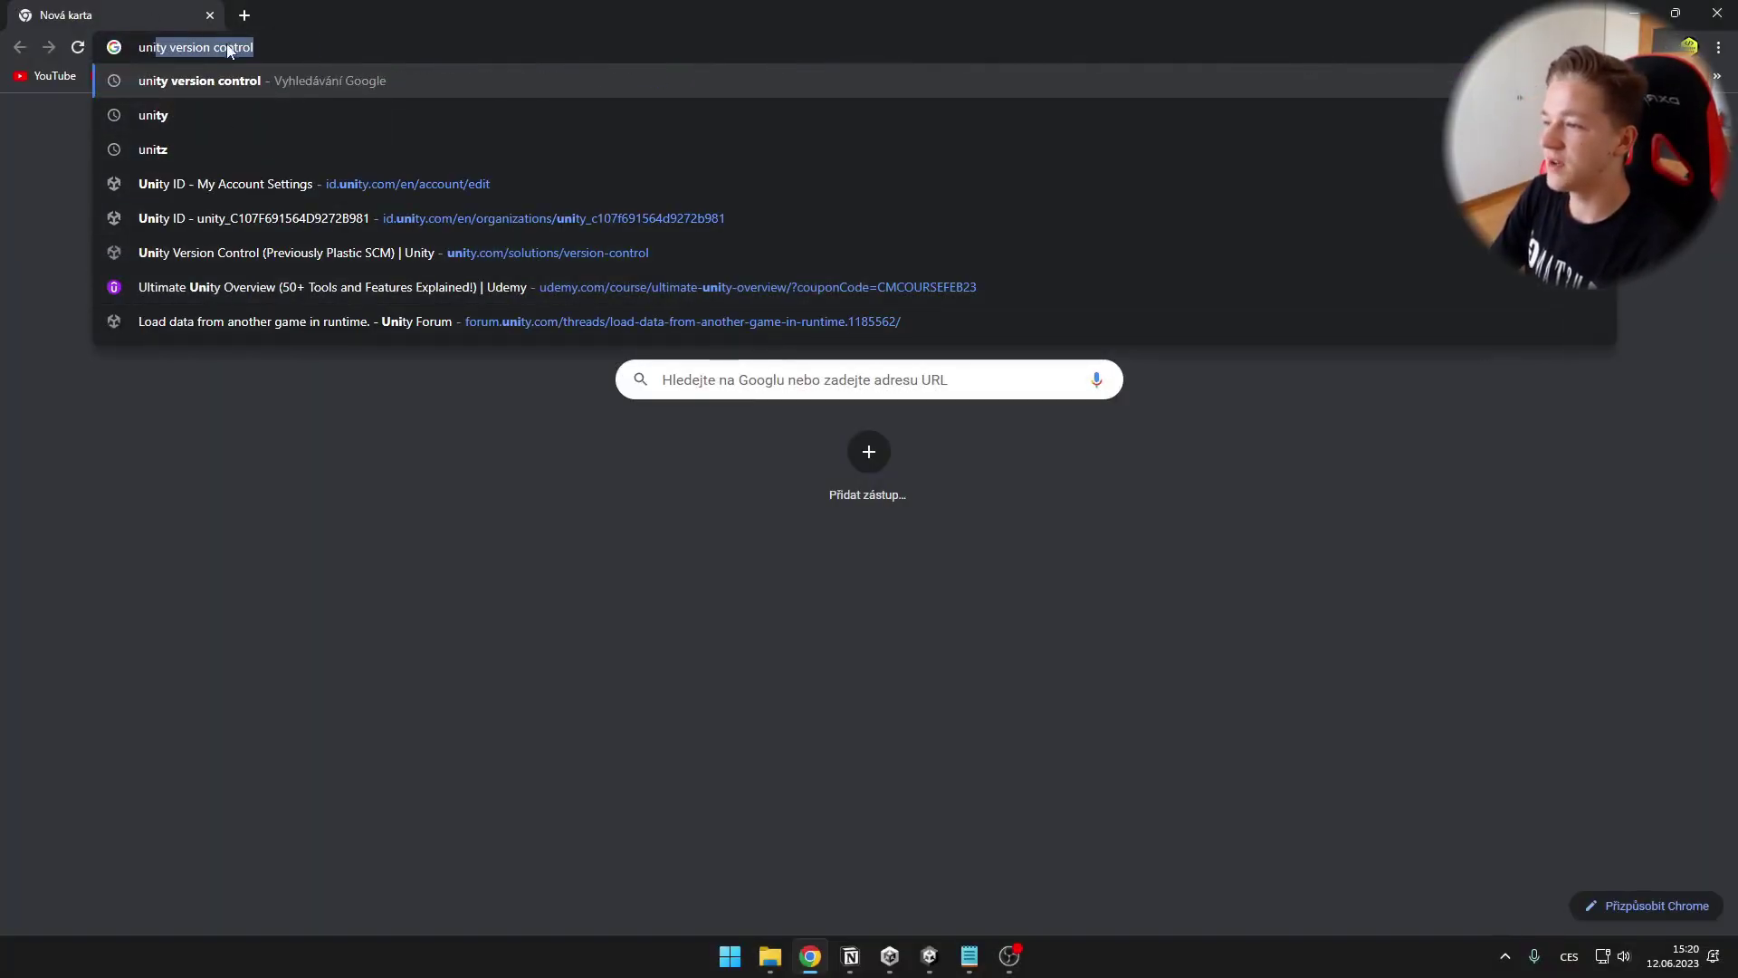
key("Return")
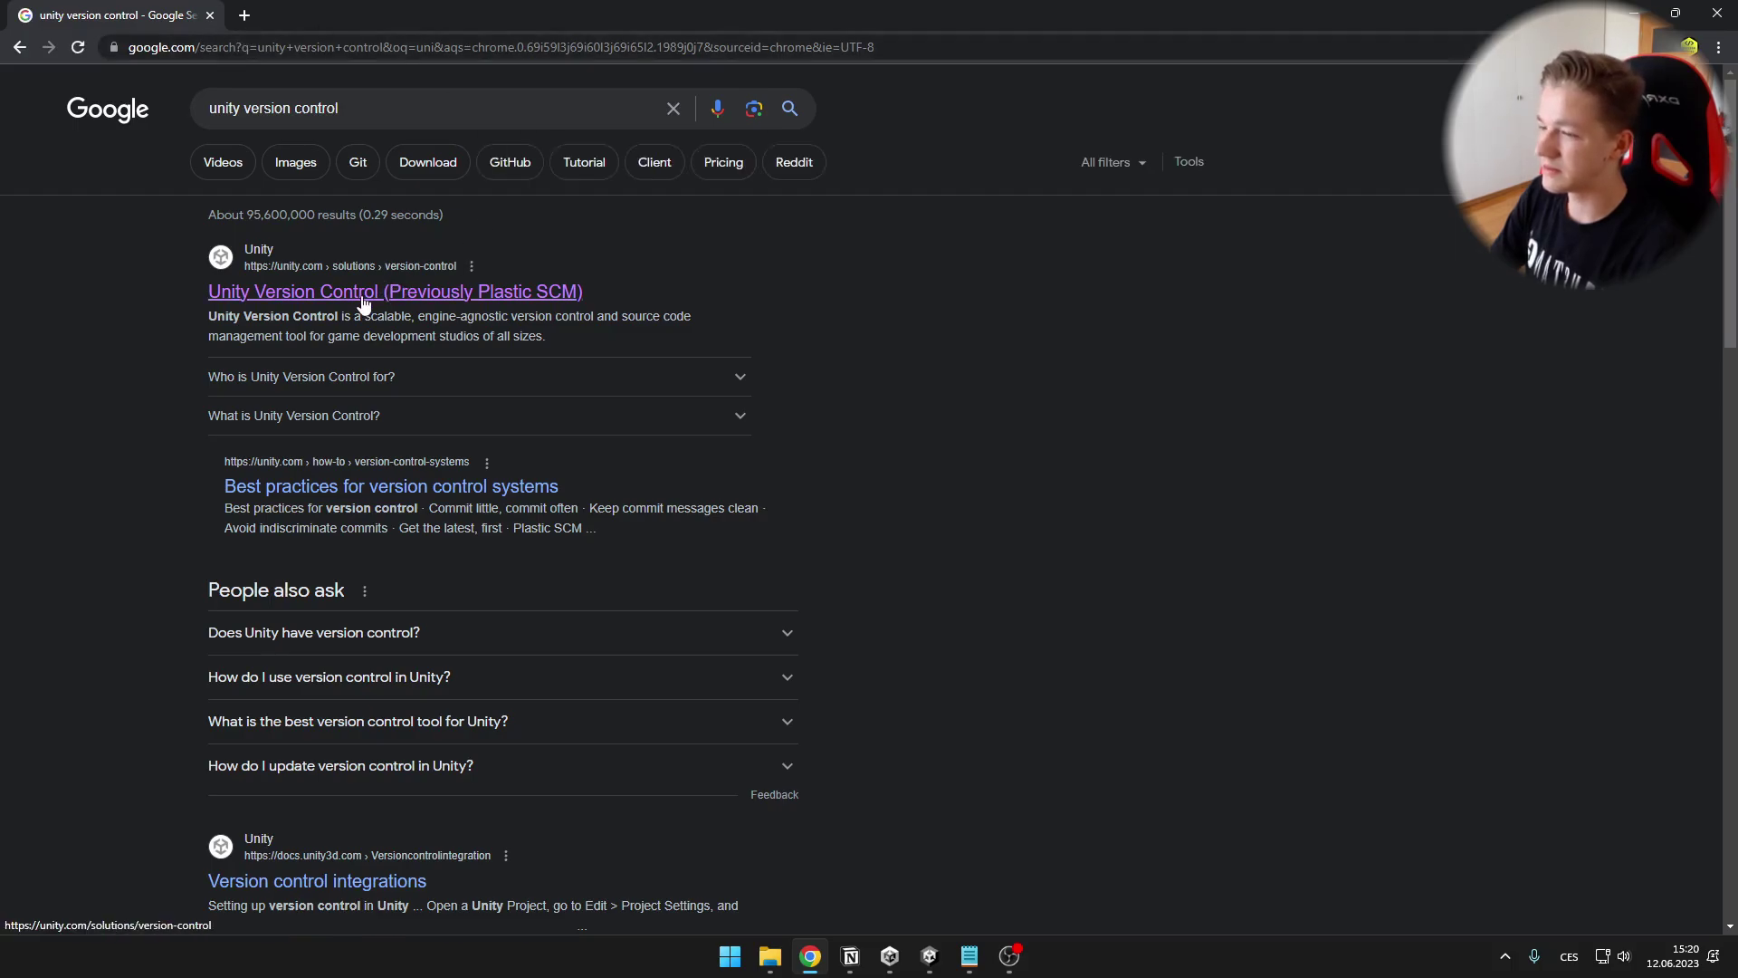
left_click(364, 291)
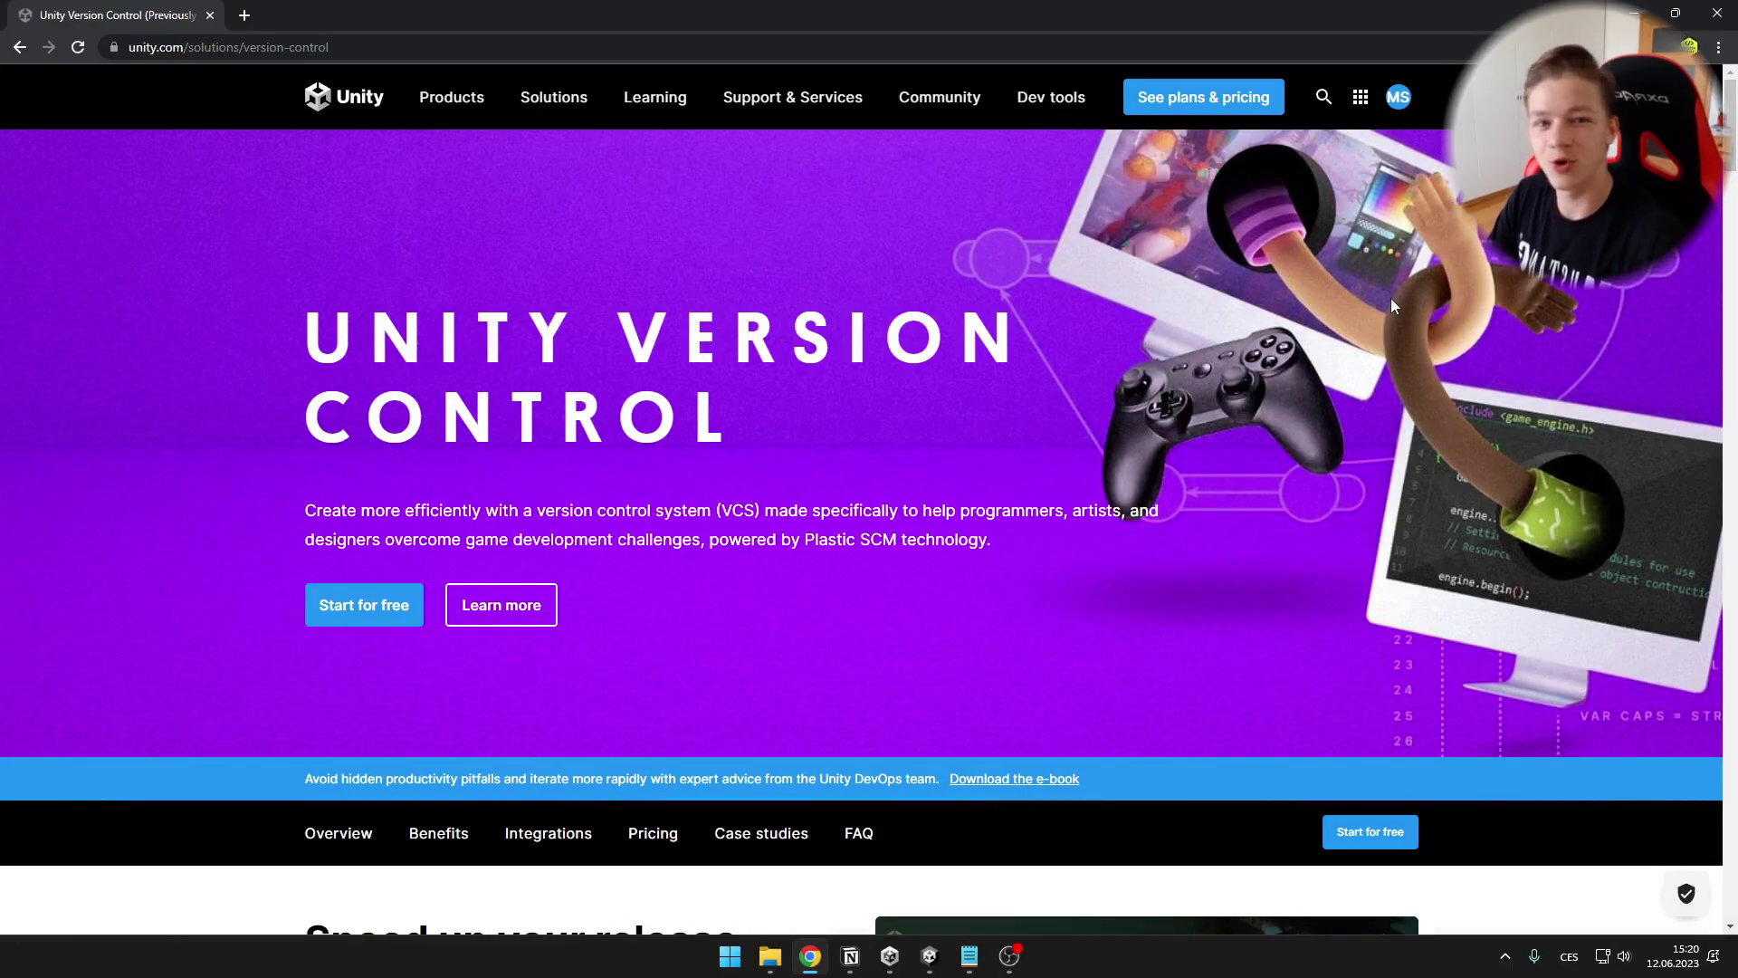
Check the account's Unity ID organizations and view the existing organization's details.
left_click(1396, 99)
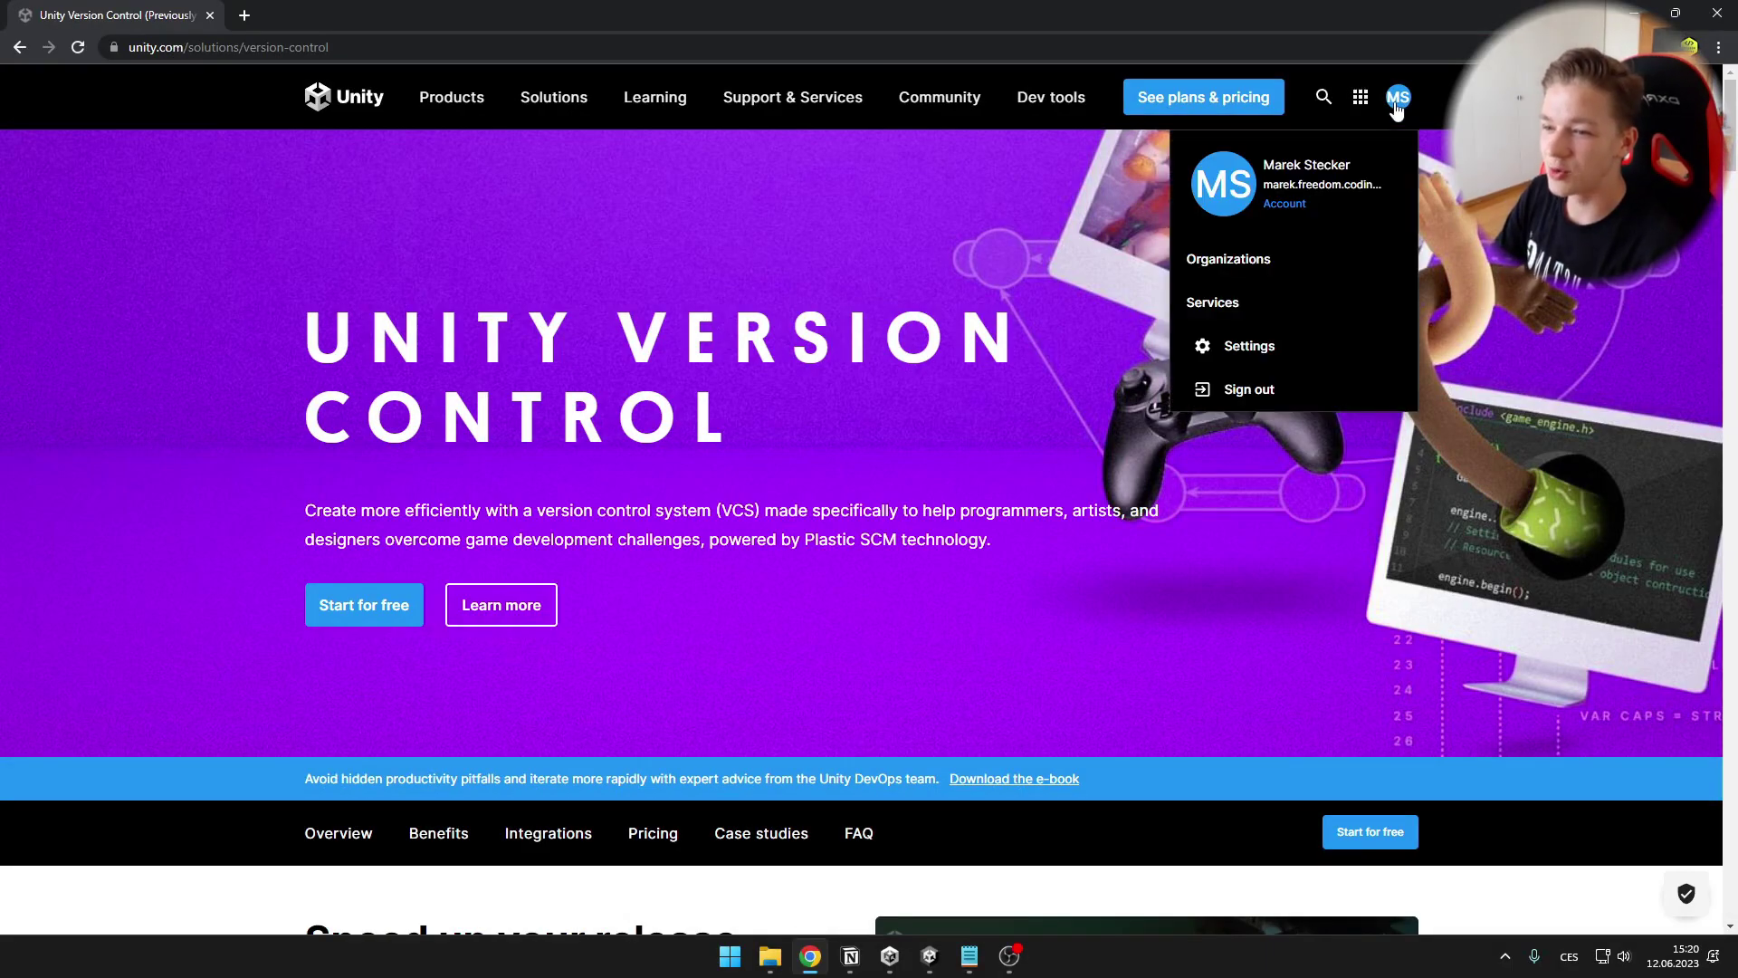
left_click(1235, 259)
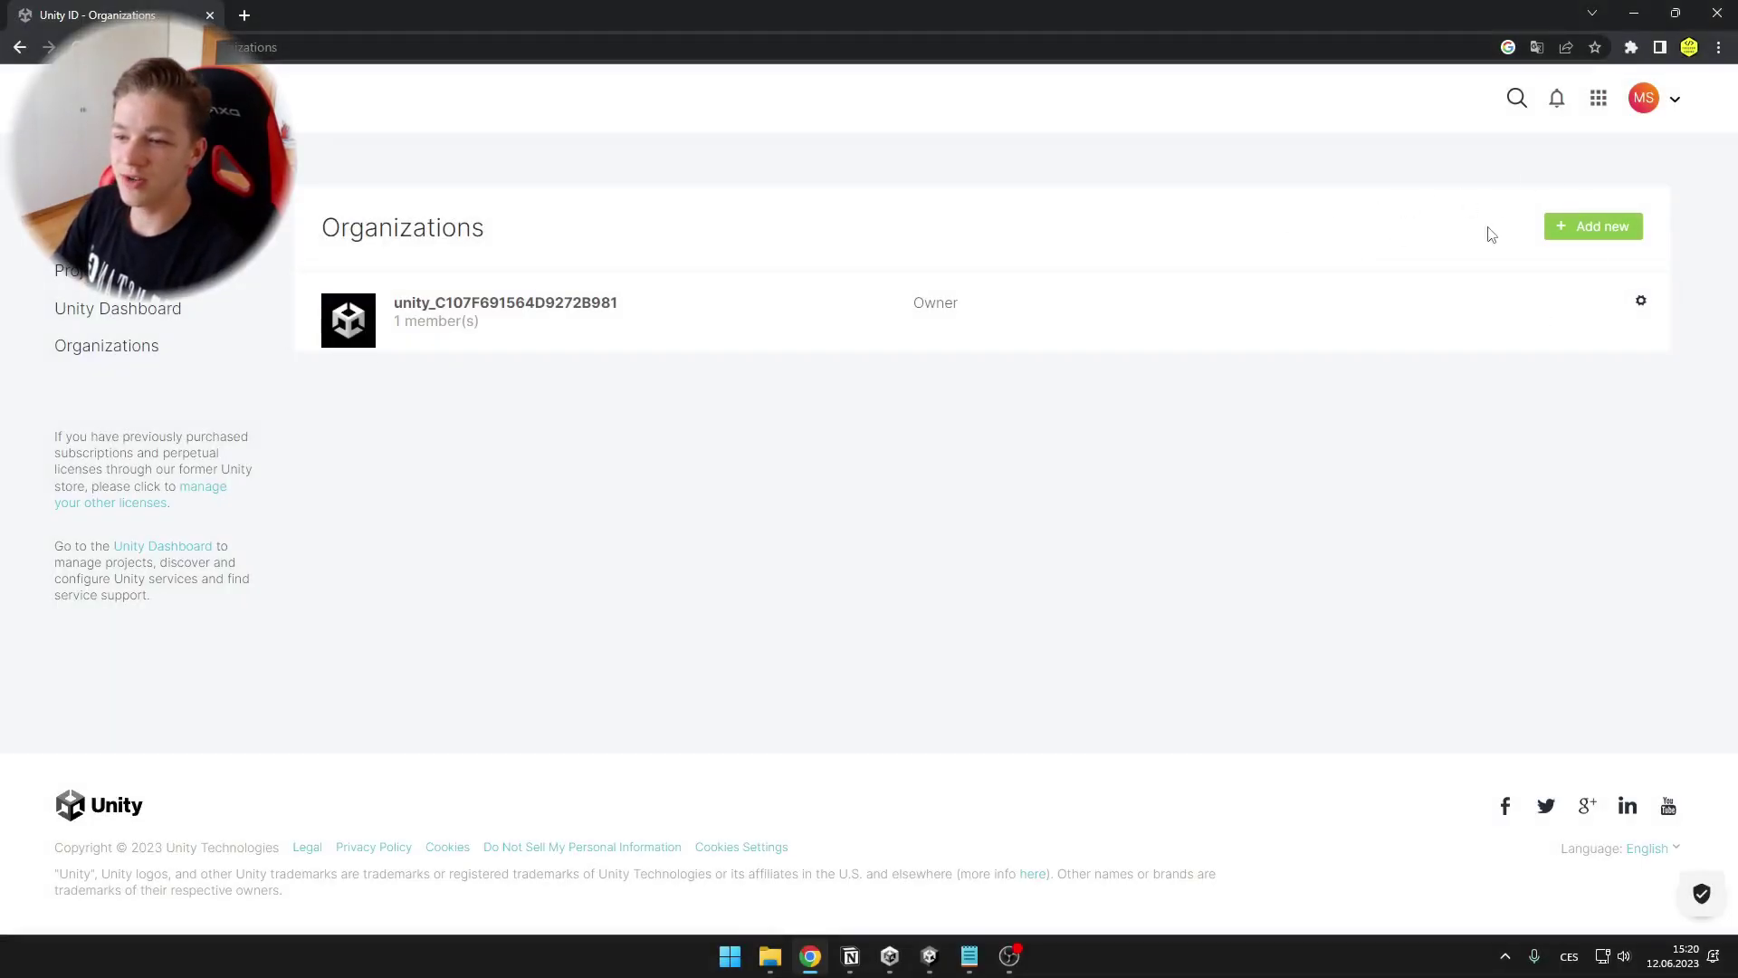
left_click(532, 308)
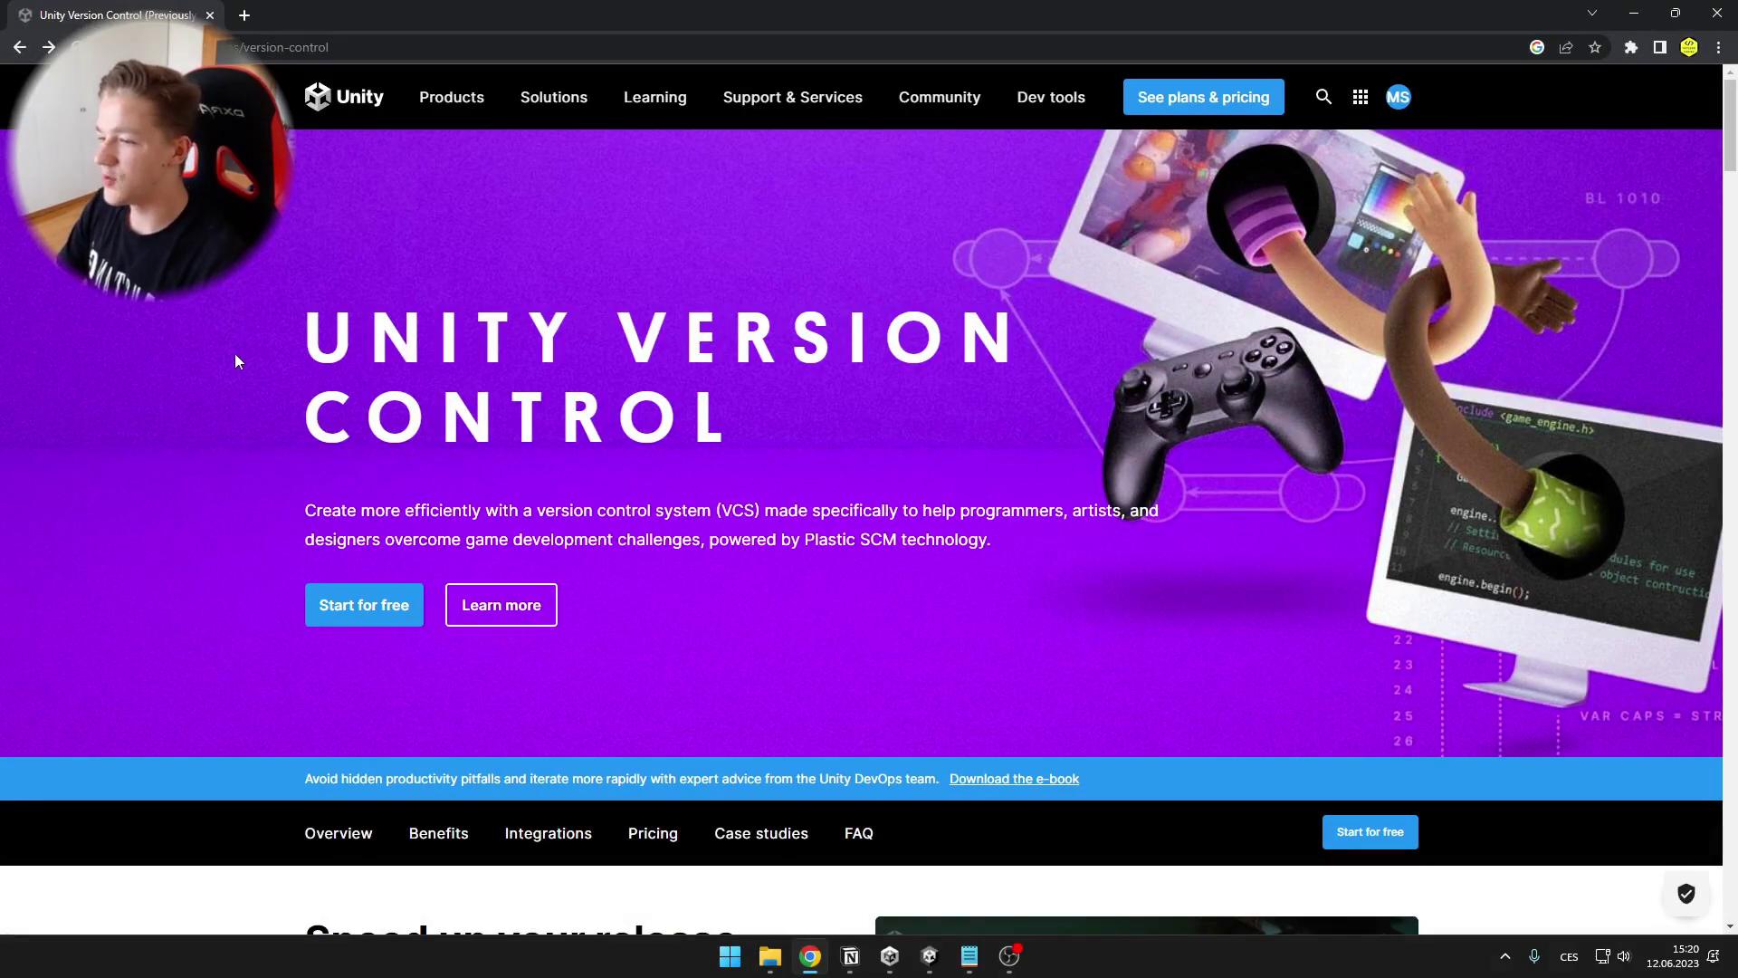
Order free pay-as-you-go Unity DevOps under the existing organization, billing to its address.
left_click(328, 607)
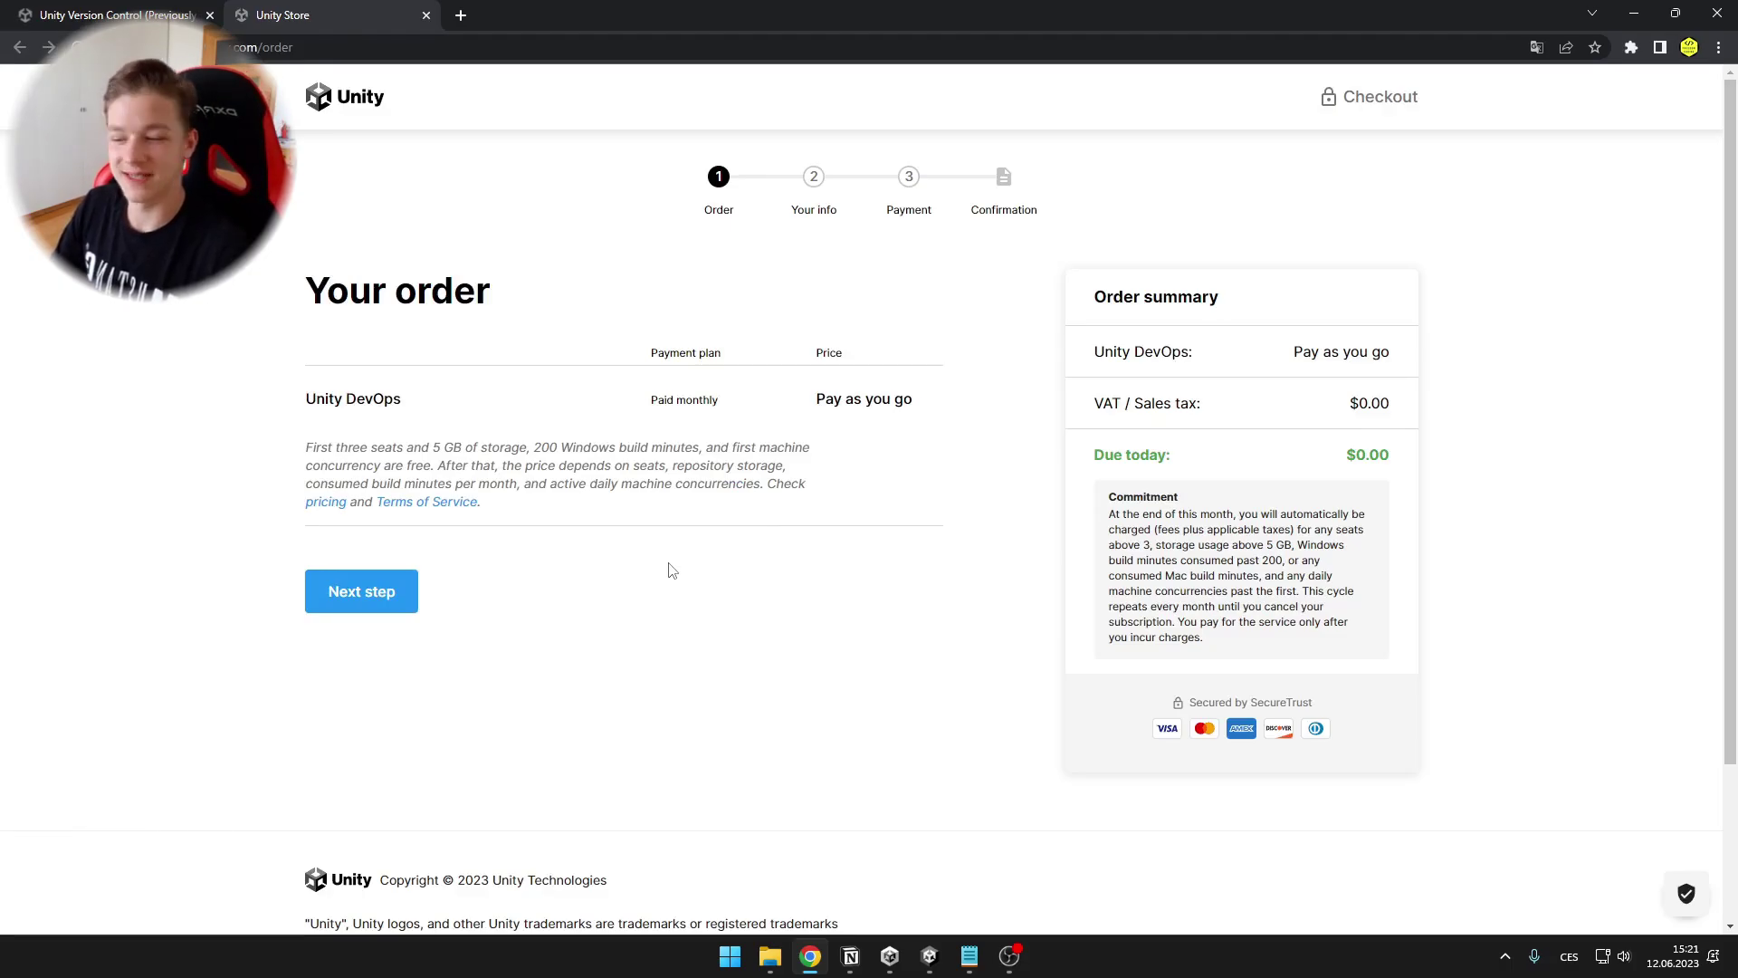
left_click(385, 590)
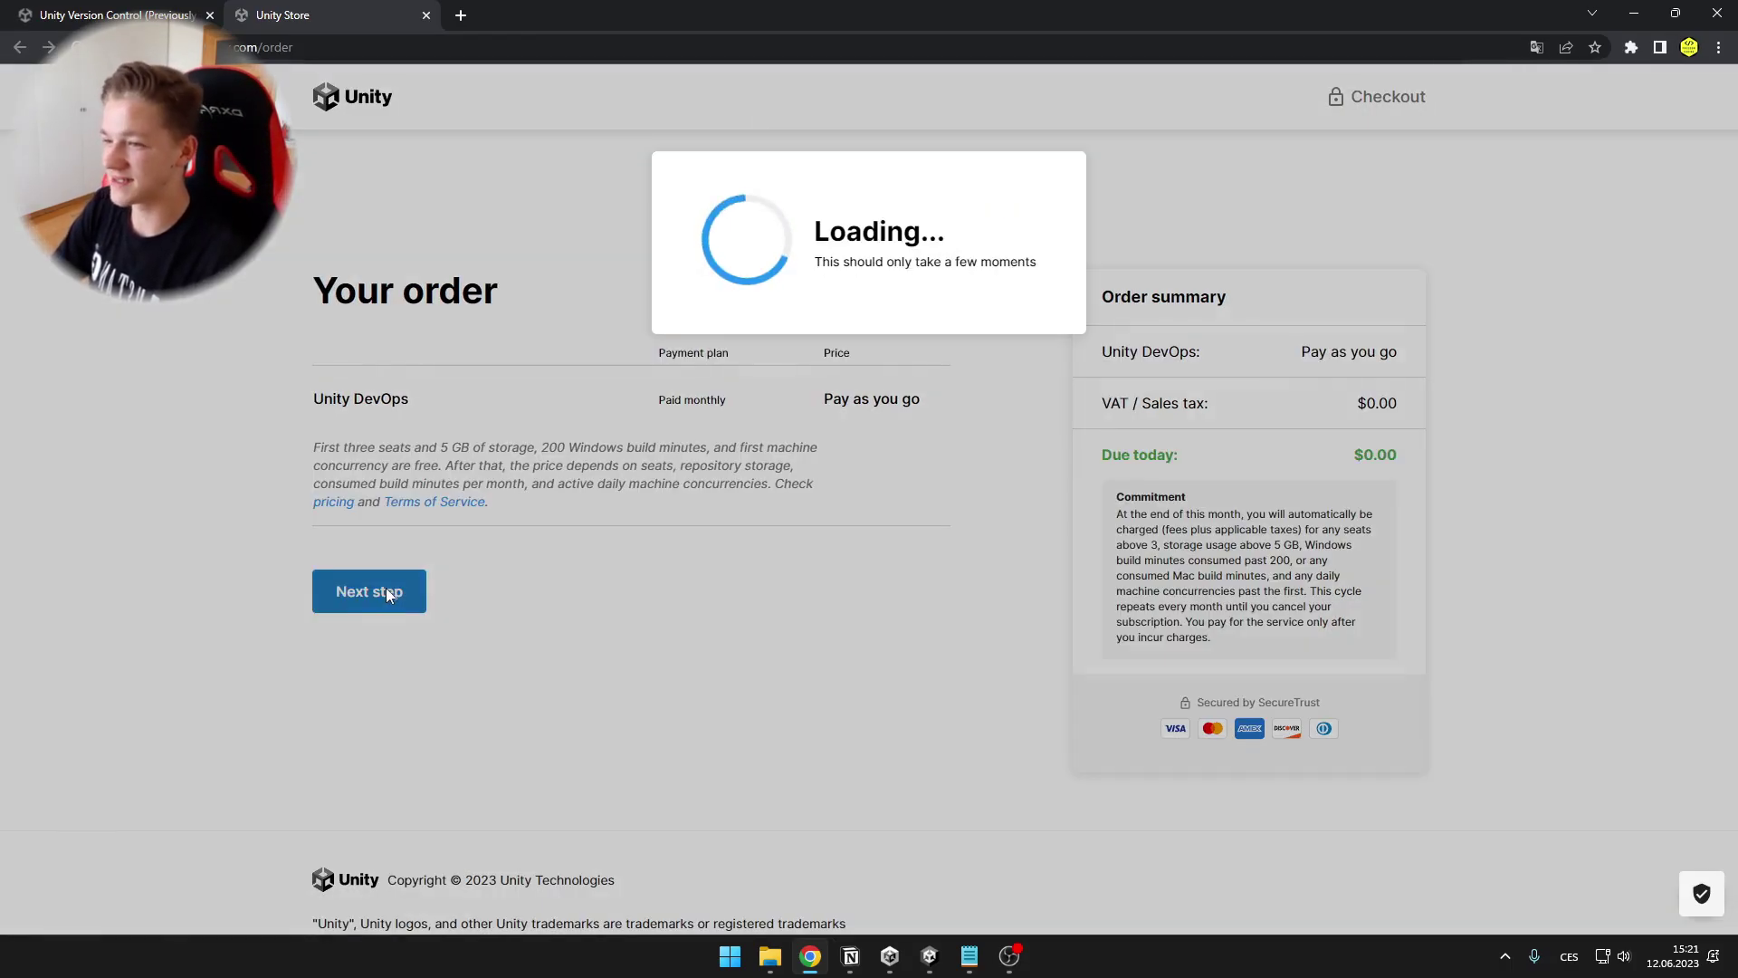
scroll(475, 715, "down", 2)
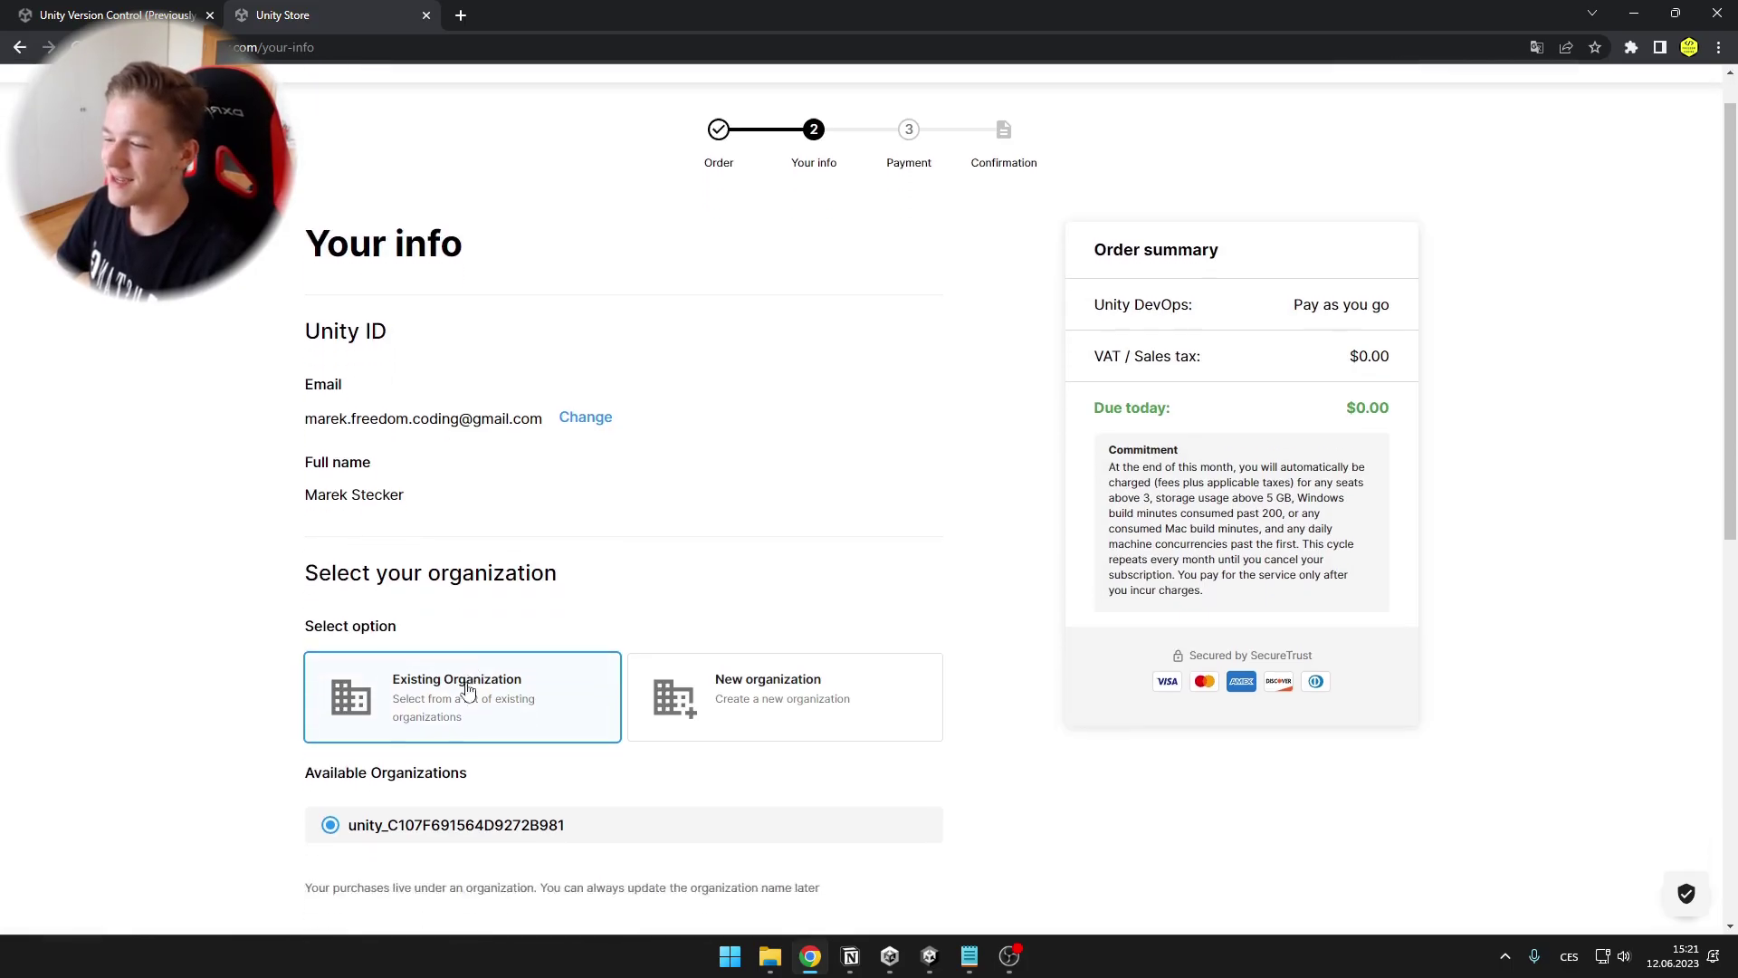
scroll(380, 561, "down", 2)
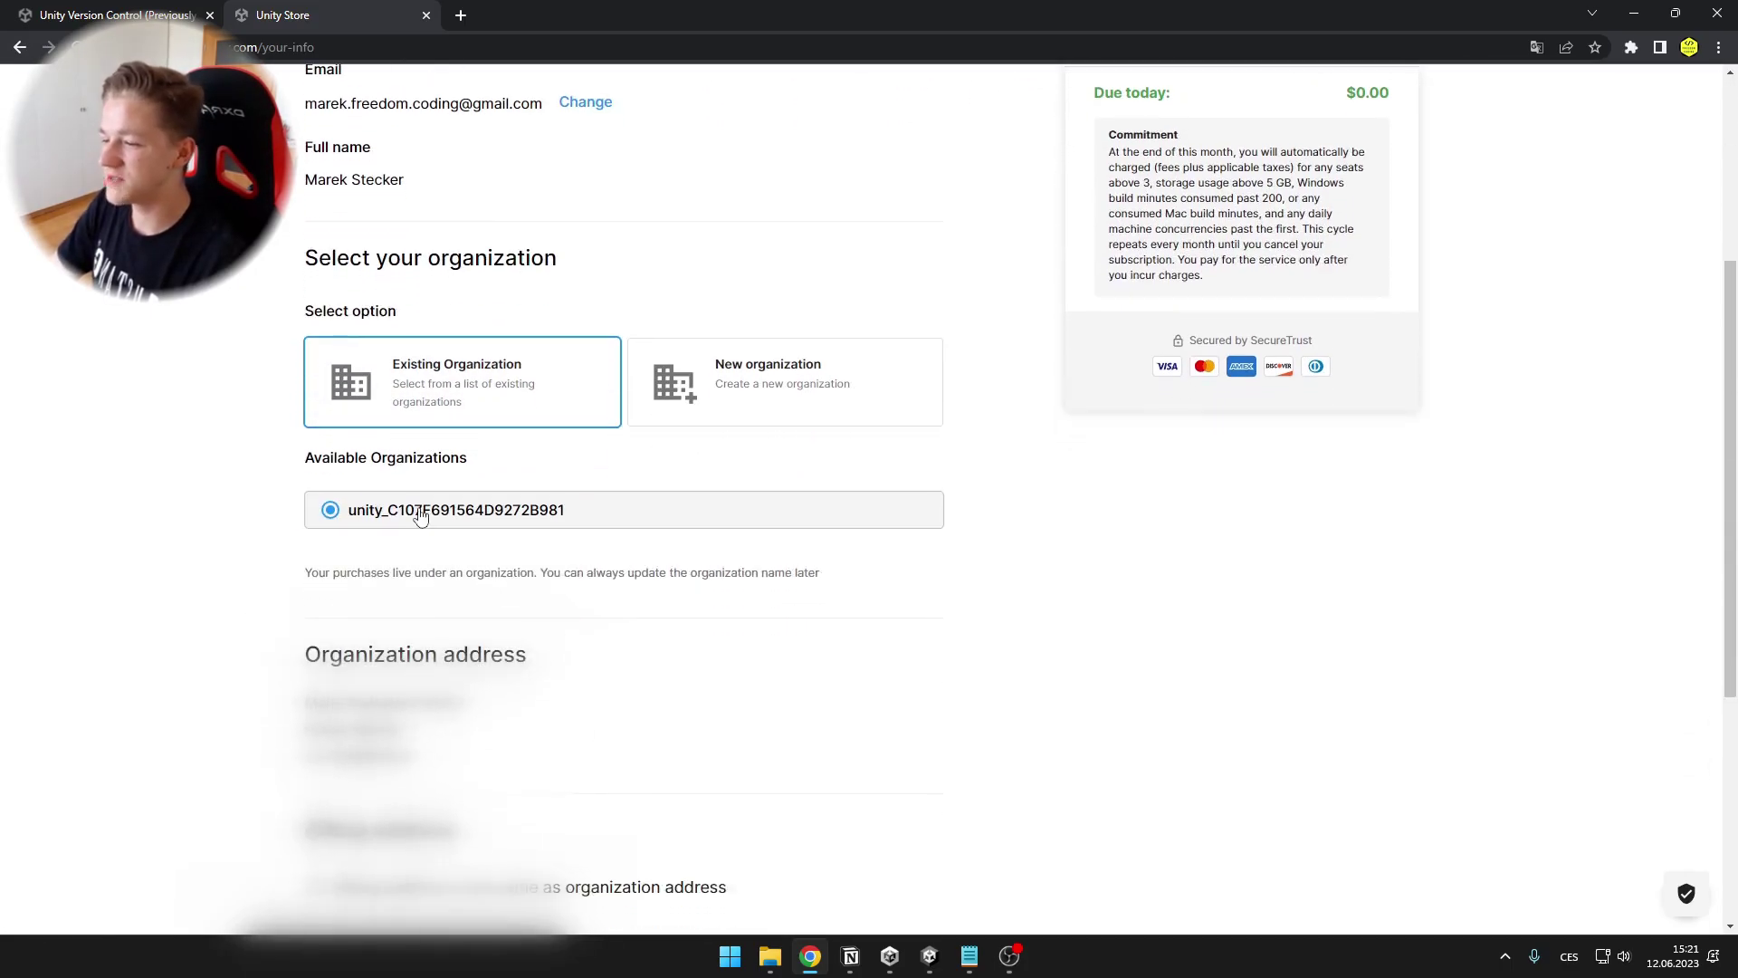
scroll(588, 597, "down", 2)
left_click(315, 708)
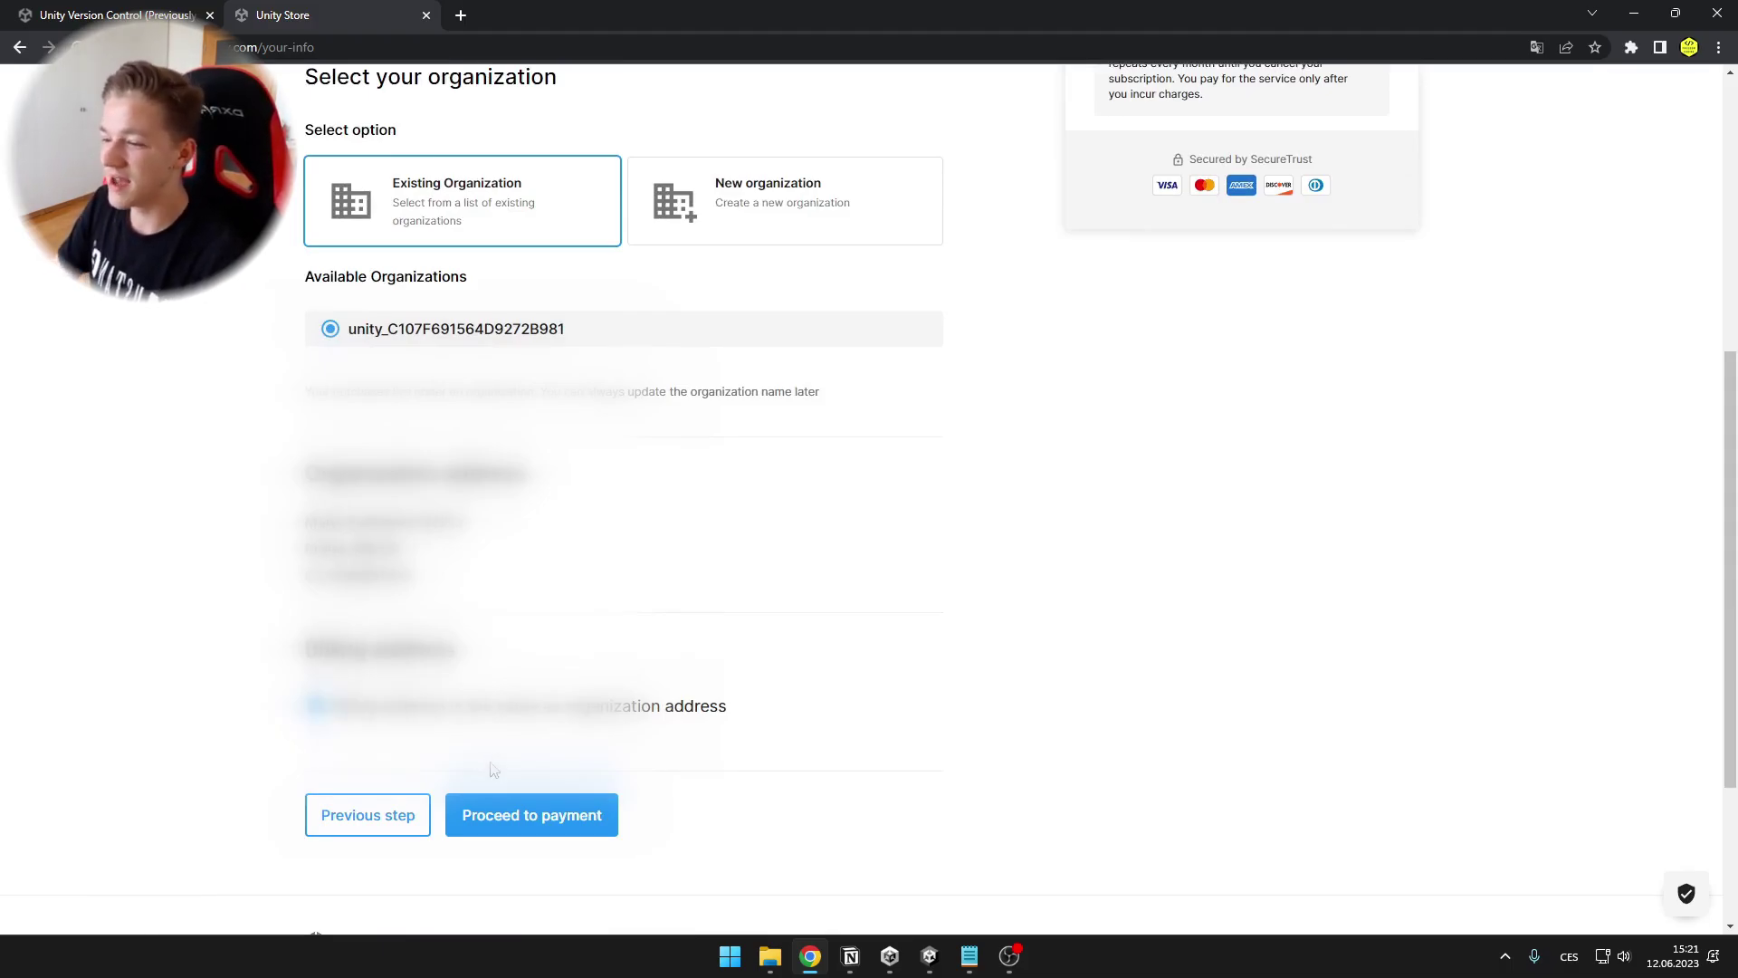
left_click(533, 816)
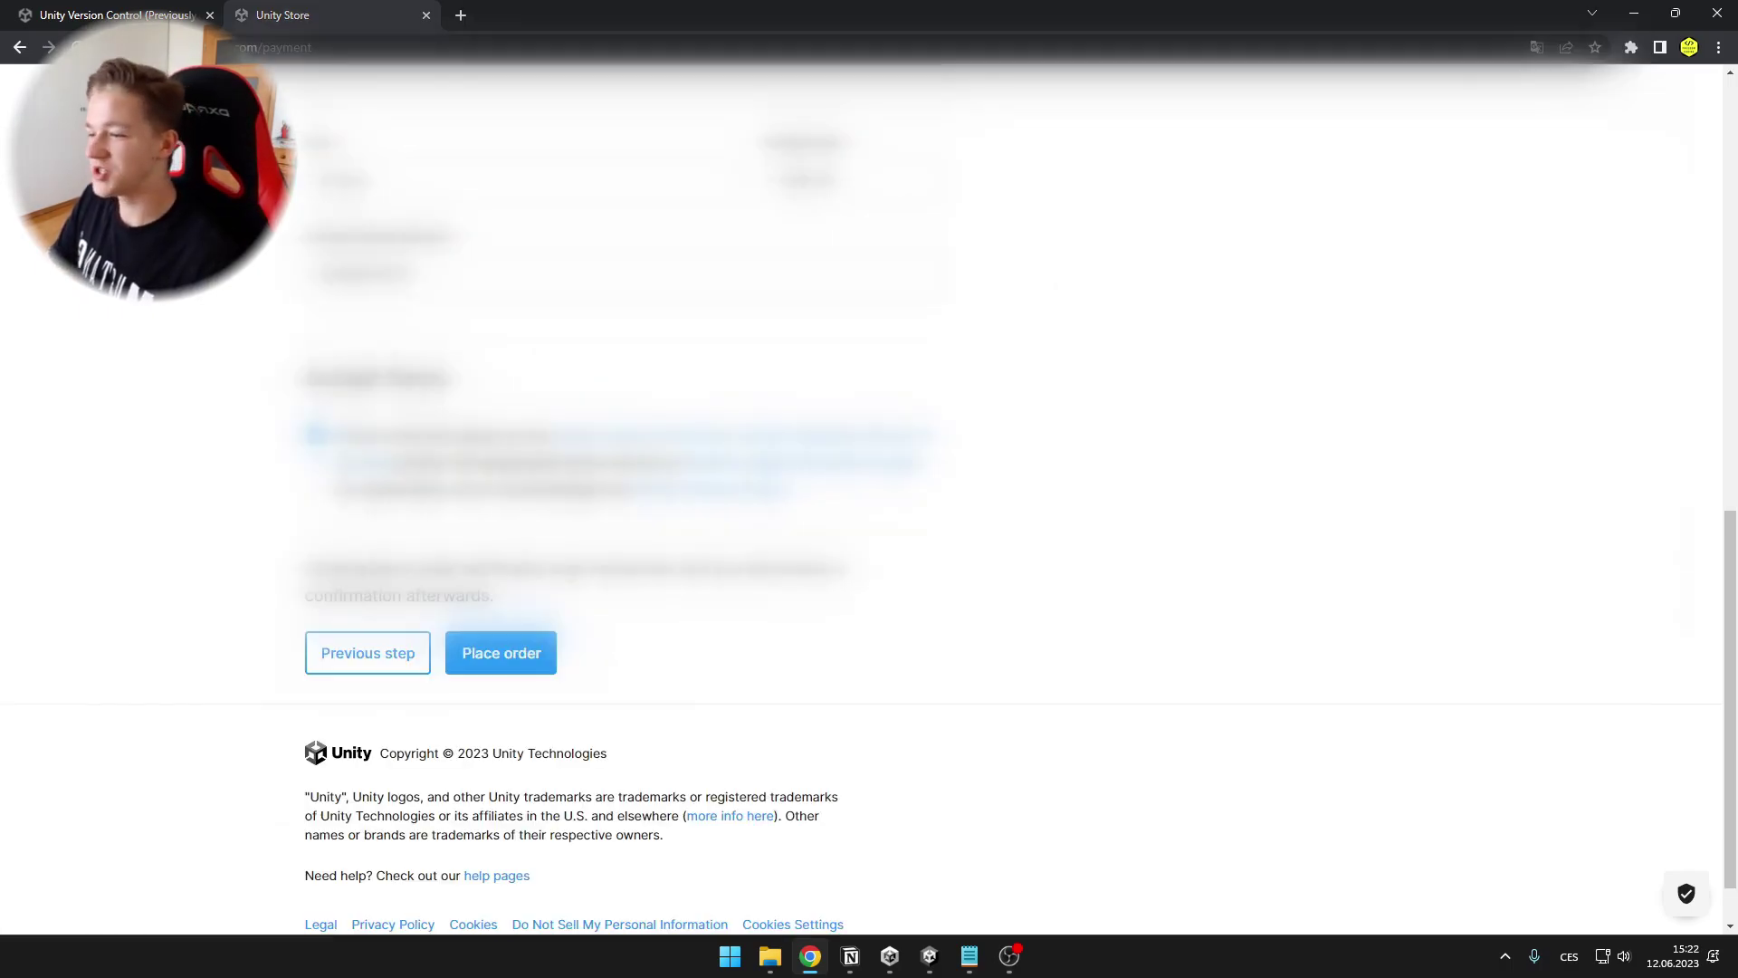
left_click(533, 673)
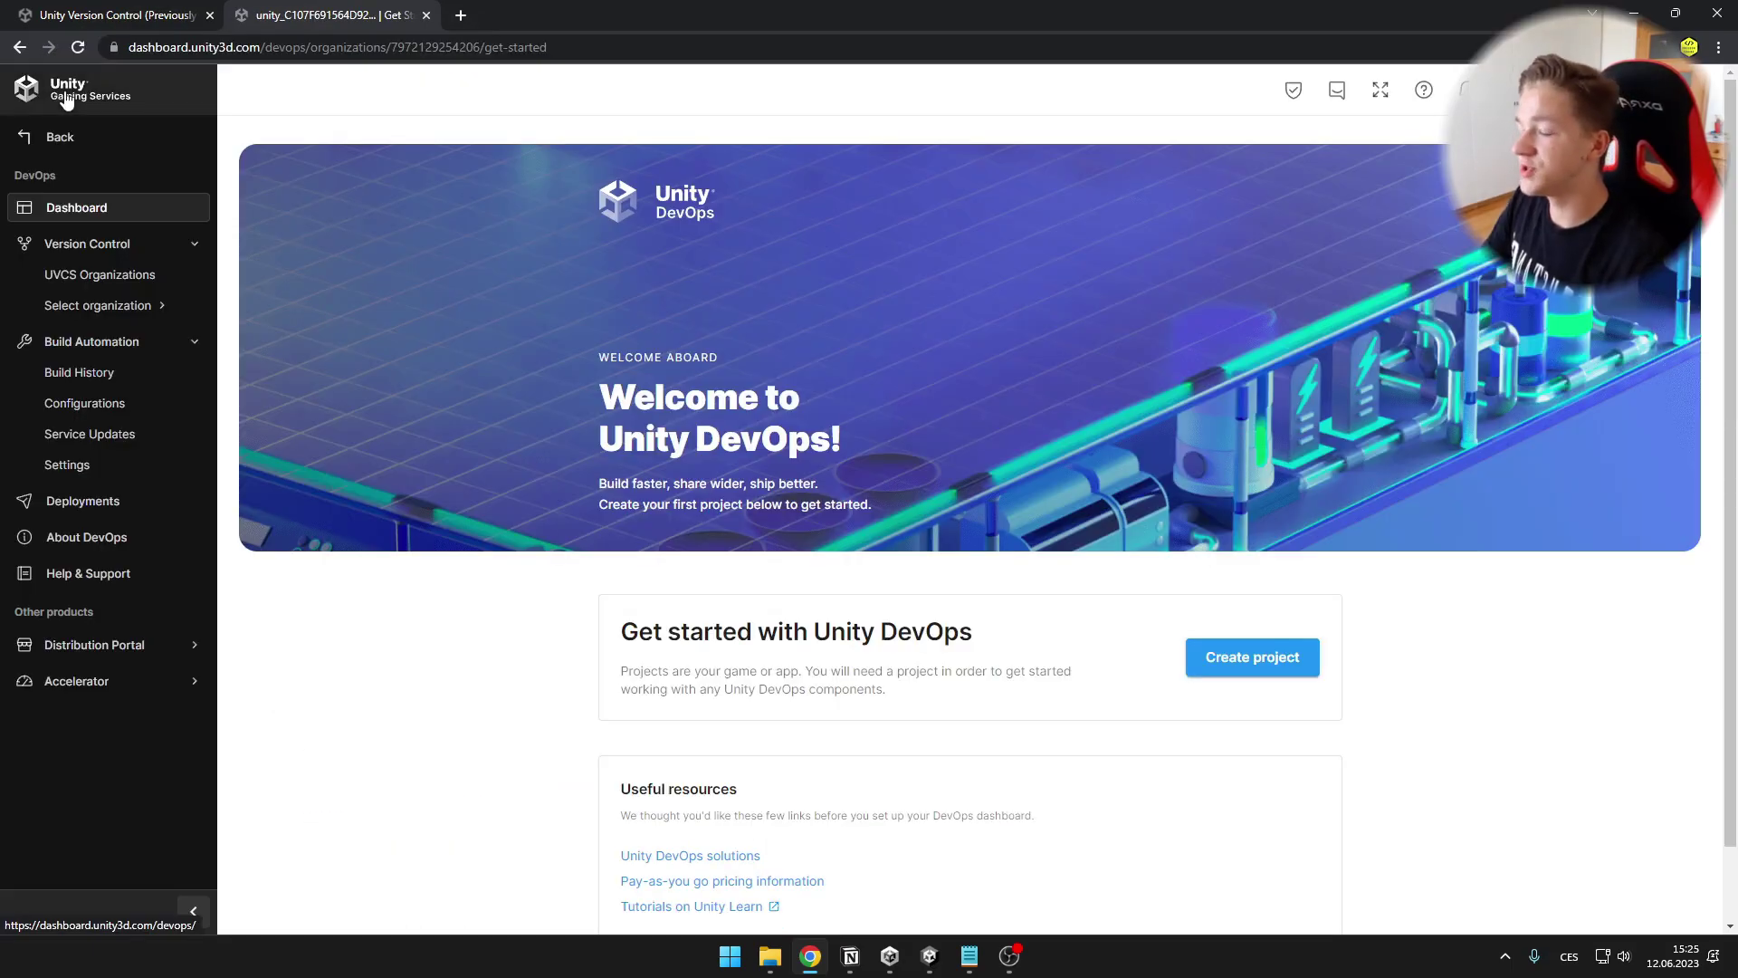
Add a UVCS organization named 'Freedom_Coding' with a chosen datacenter from UVCS Organizations.
left_click(41, 283)
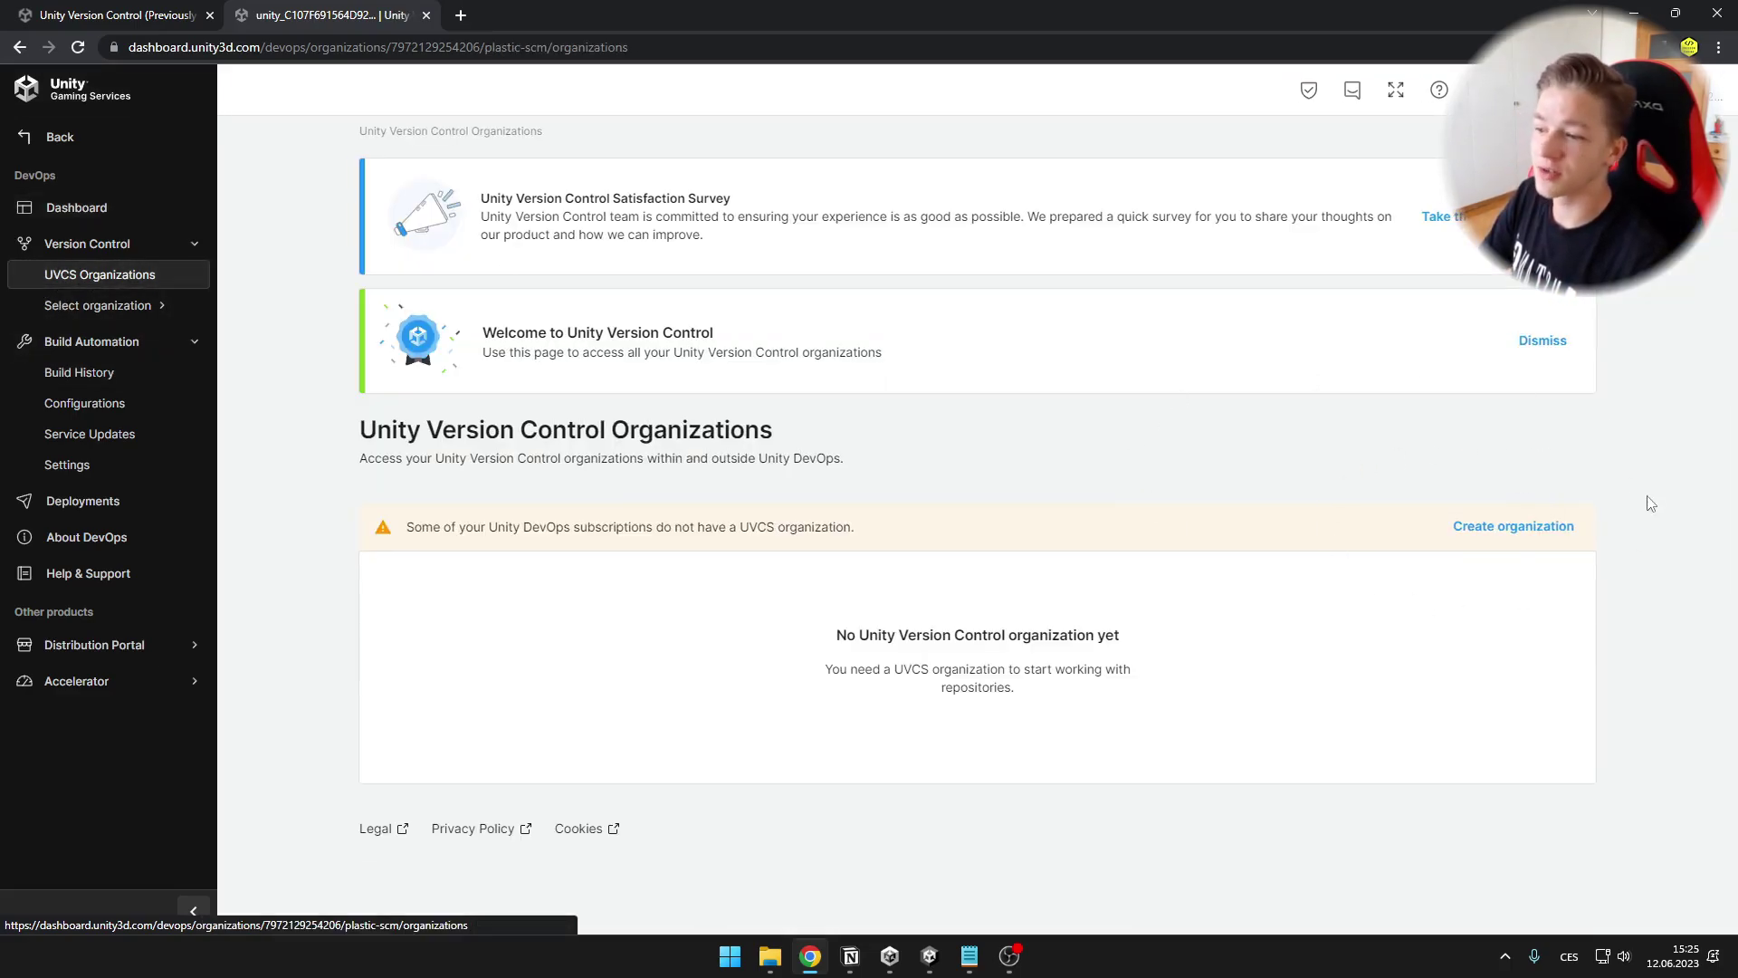
left_click(1573, 528)
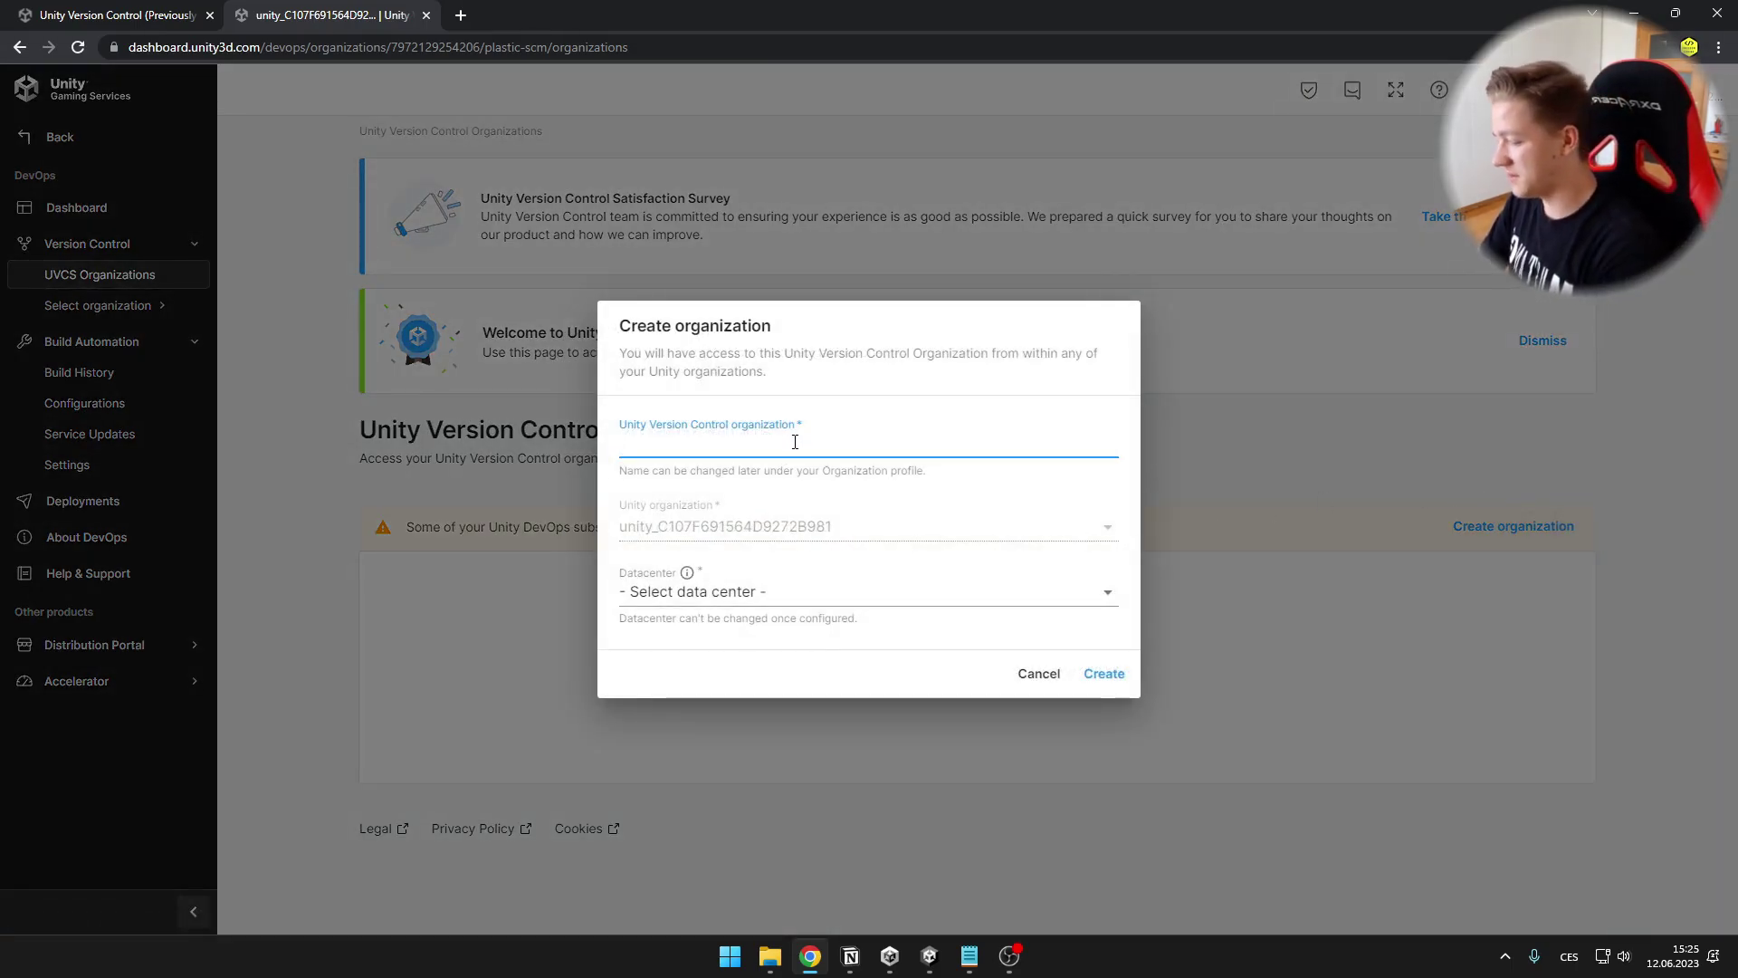
type("Freedom_Coding")
left_click(827, 507)
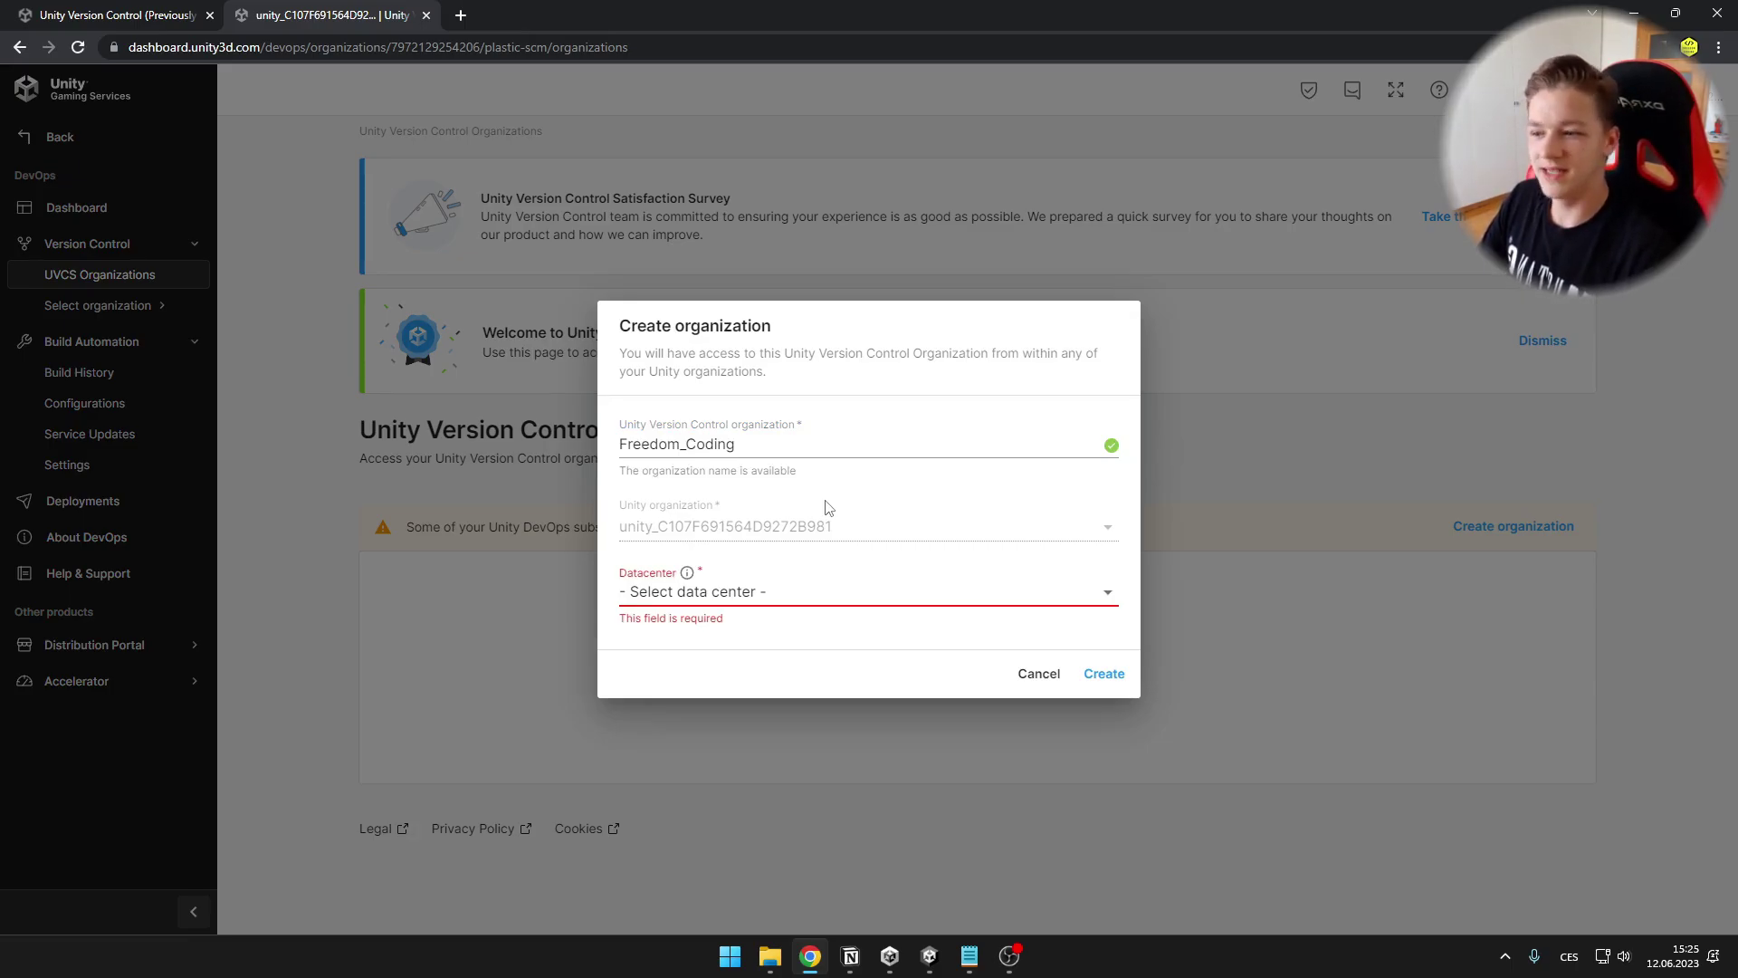
left_click(845, 597)
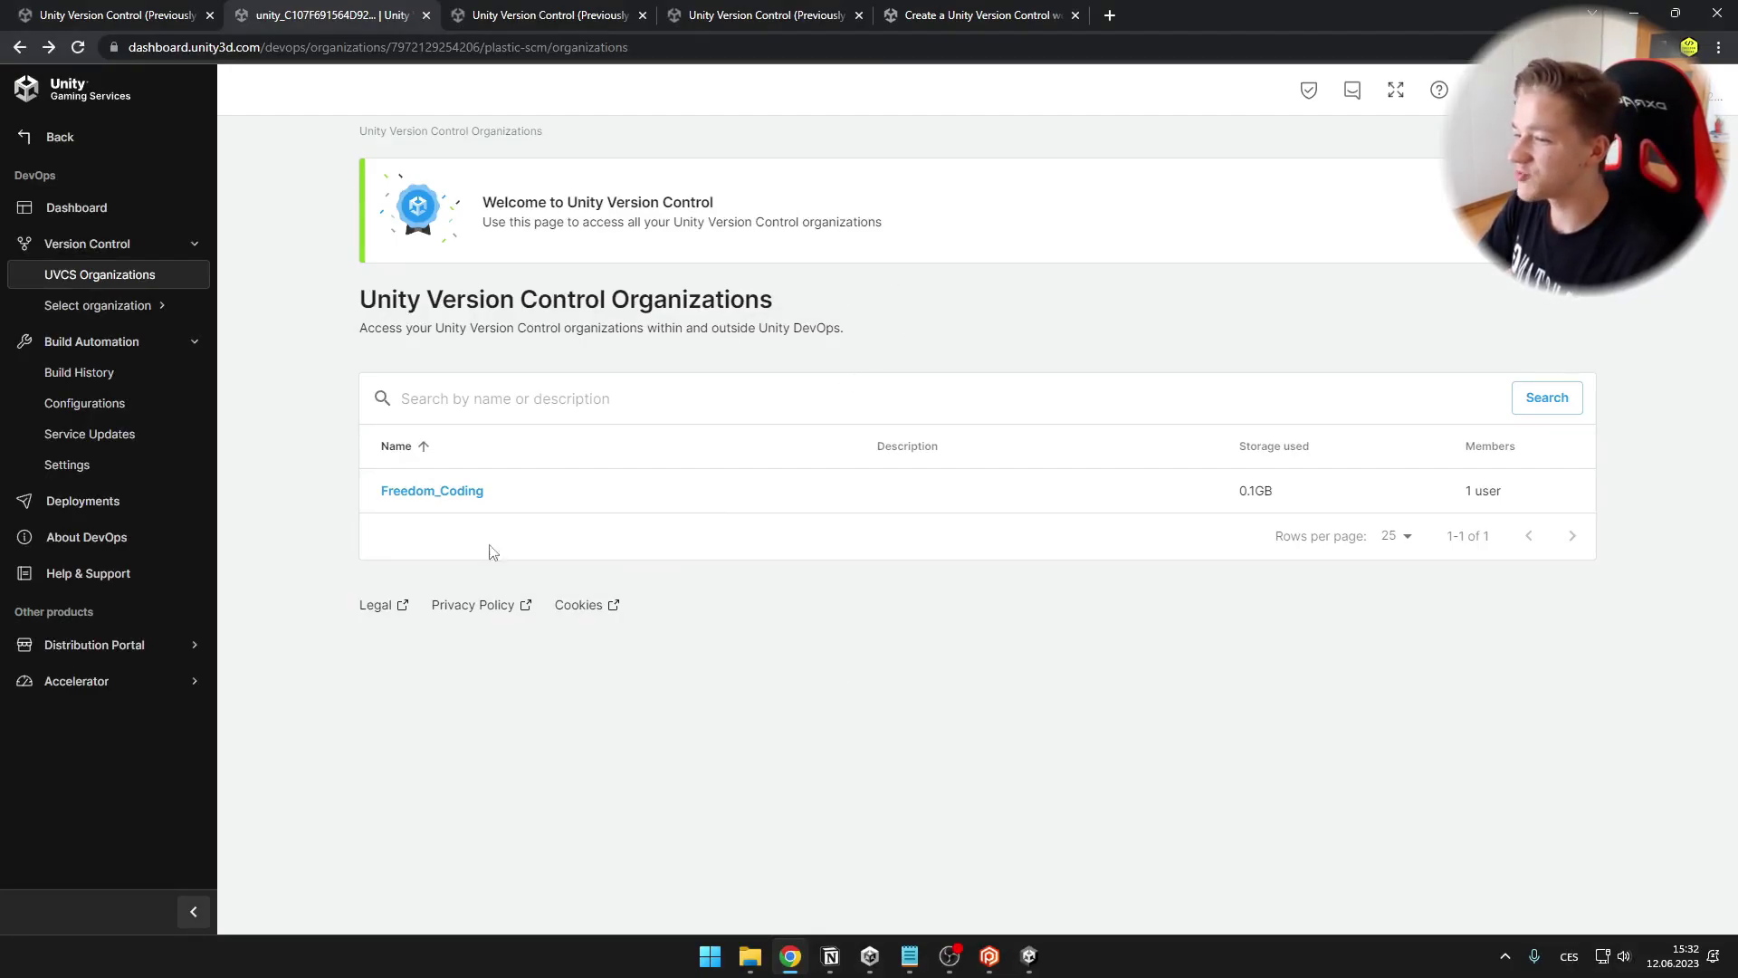
Open the Freedom_Coding organization's seats and start assigning a seat.
left_click(435, 491)
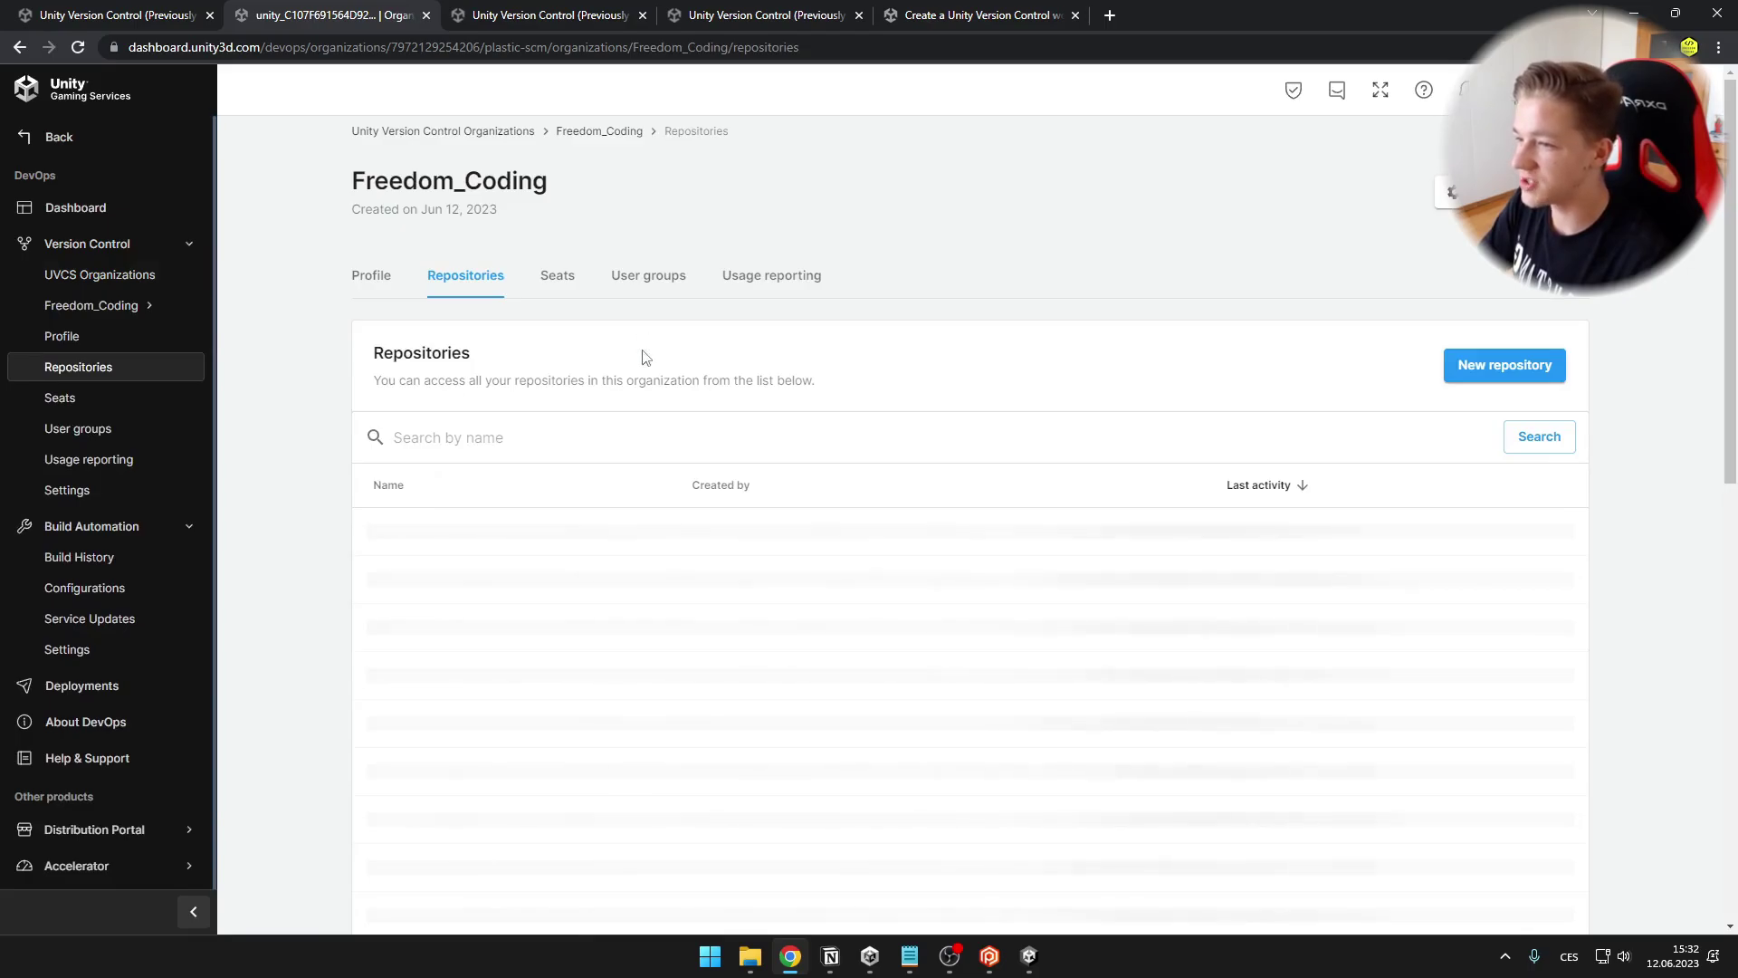
left_click(565, 283)
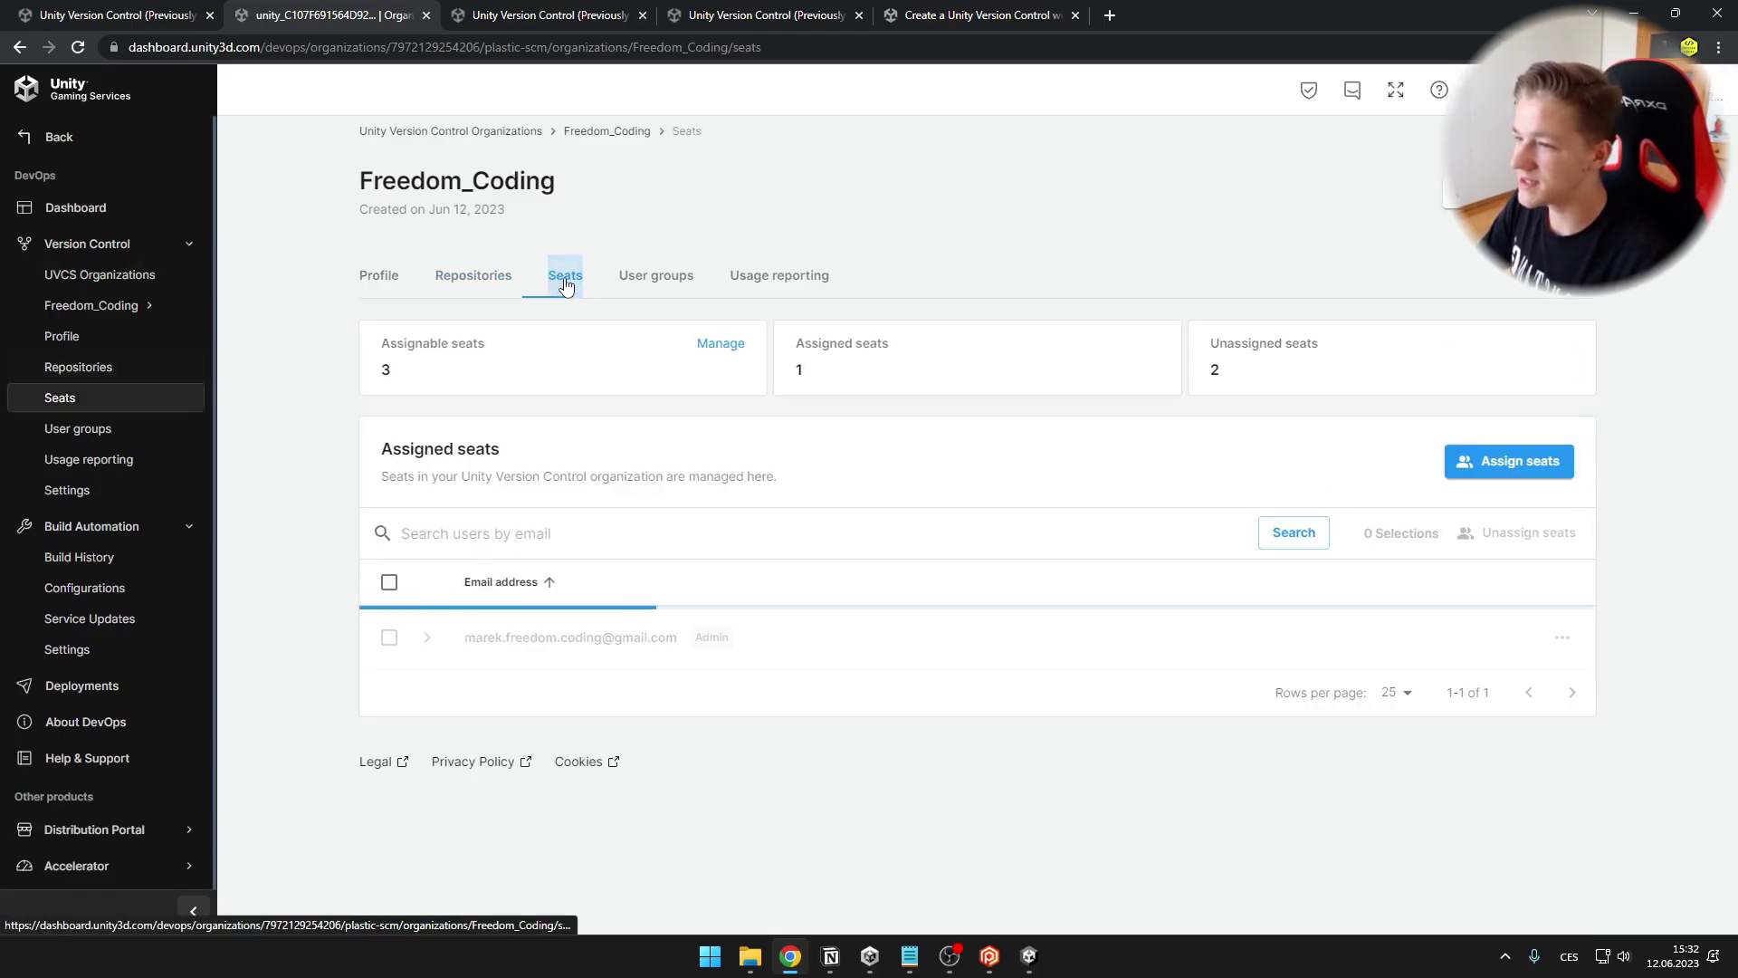
left_click(1521, 462)
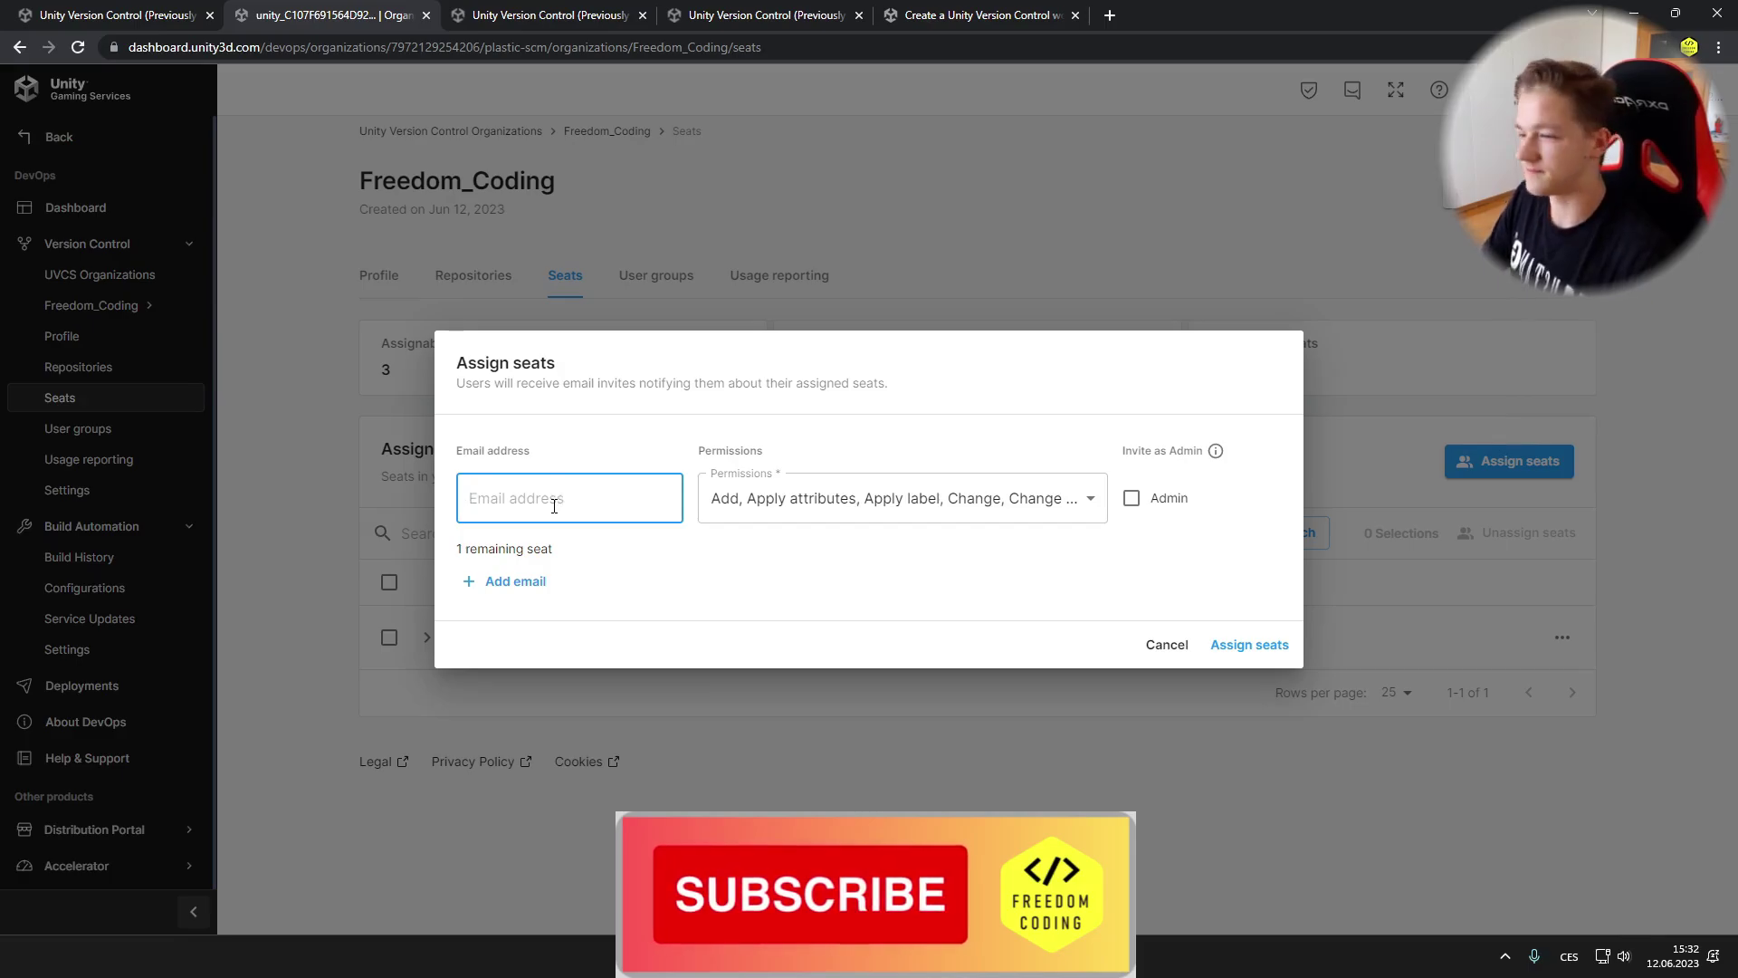
Paste the invitee's e-mail address and review the granted permissions list.
key("ctrl+v")
left_click(896, 516)
scroll(900, 567, "down", 5)
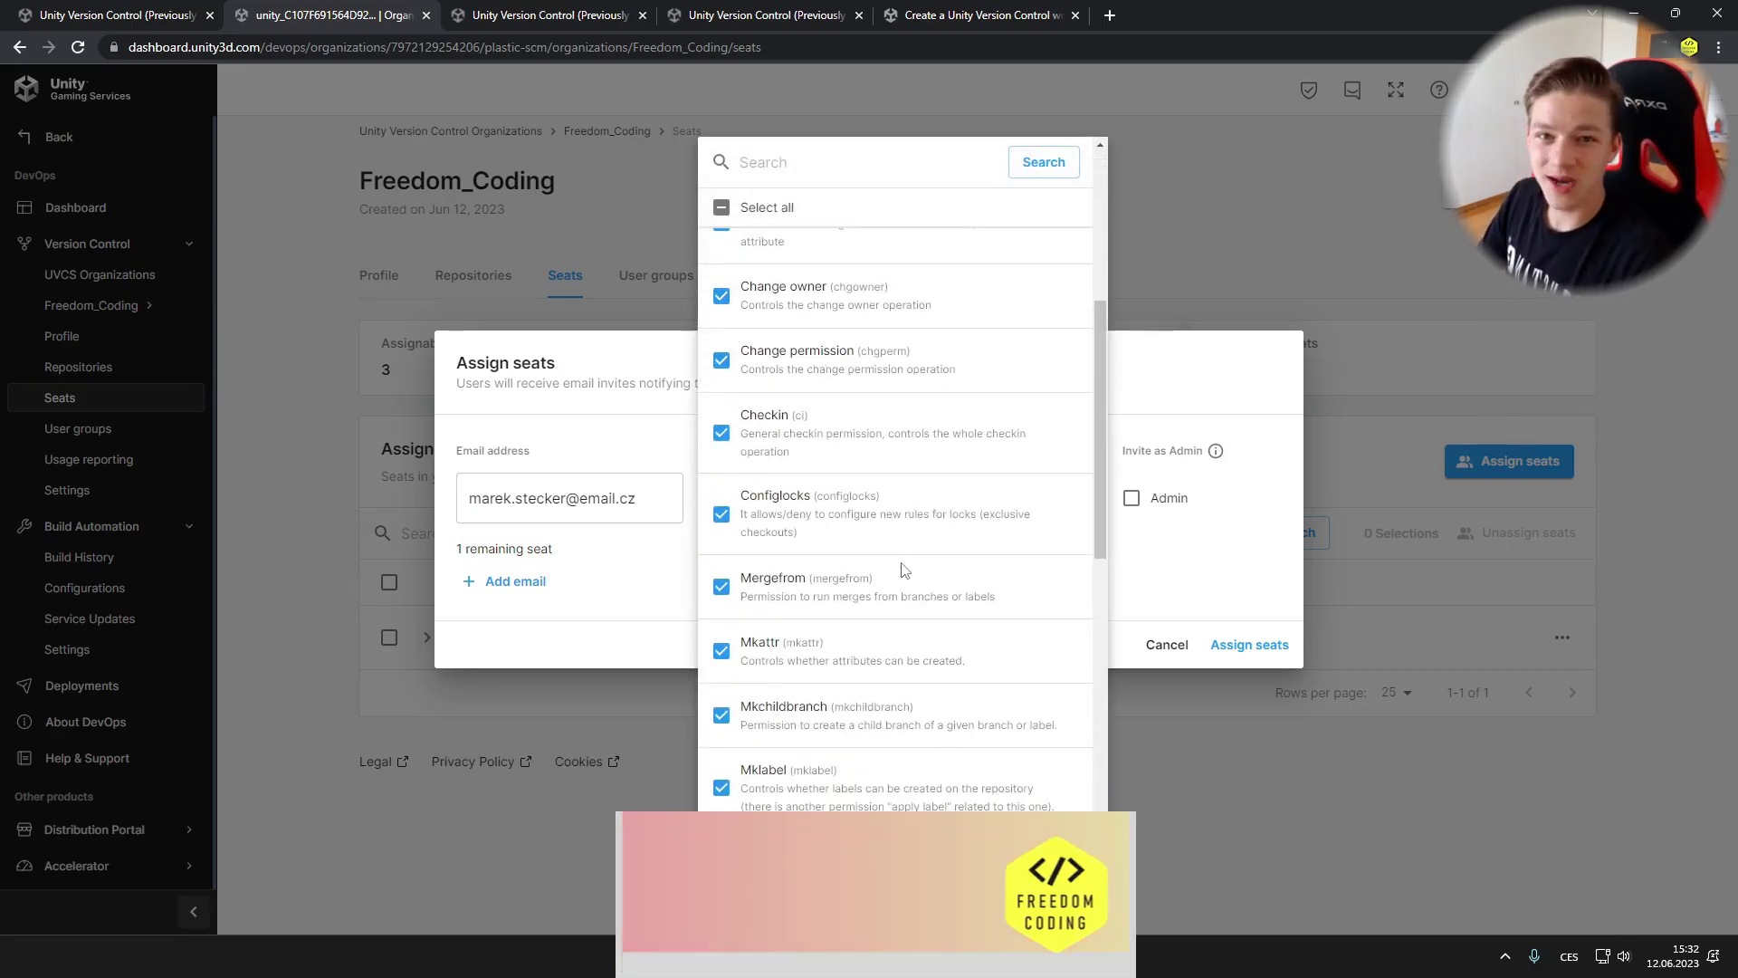
scroll(904, 570, "down", 8)
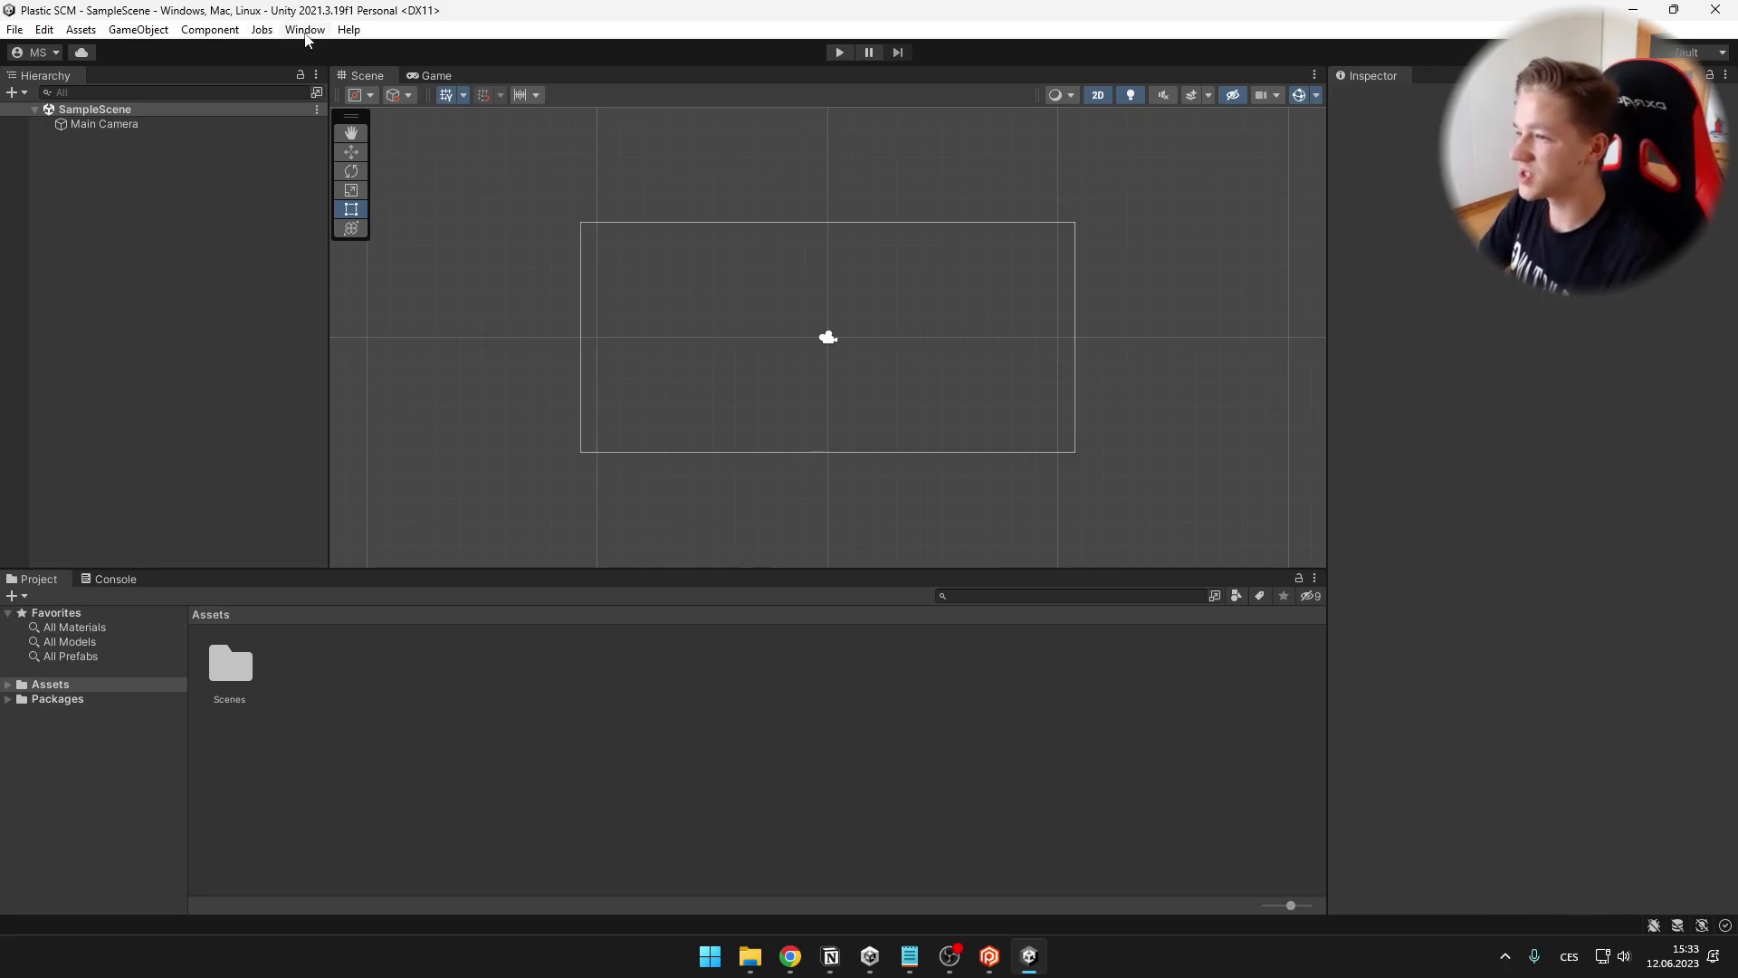
From Window > Plastic SCM, create a full Plastic workspace on repository Freedom_Coding.
left_click(306, 29)
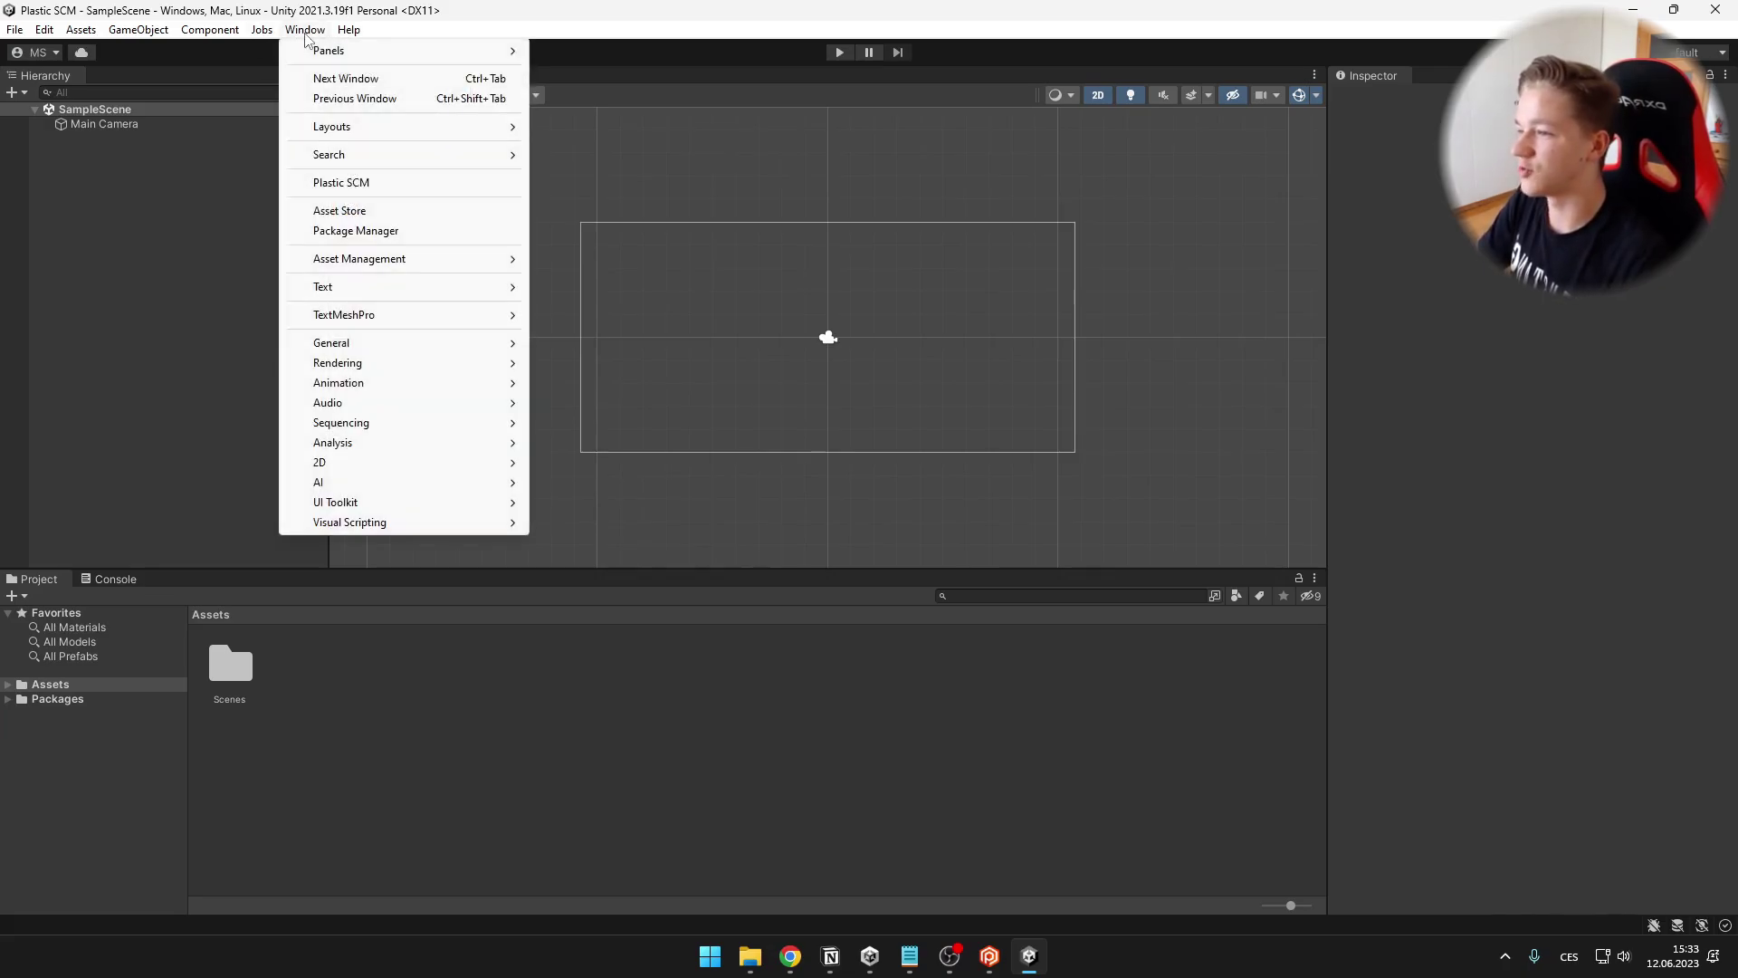
left_click(344, 182)
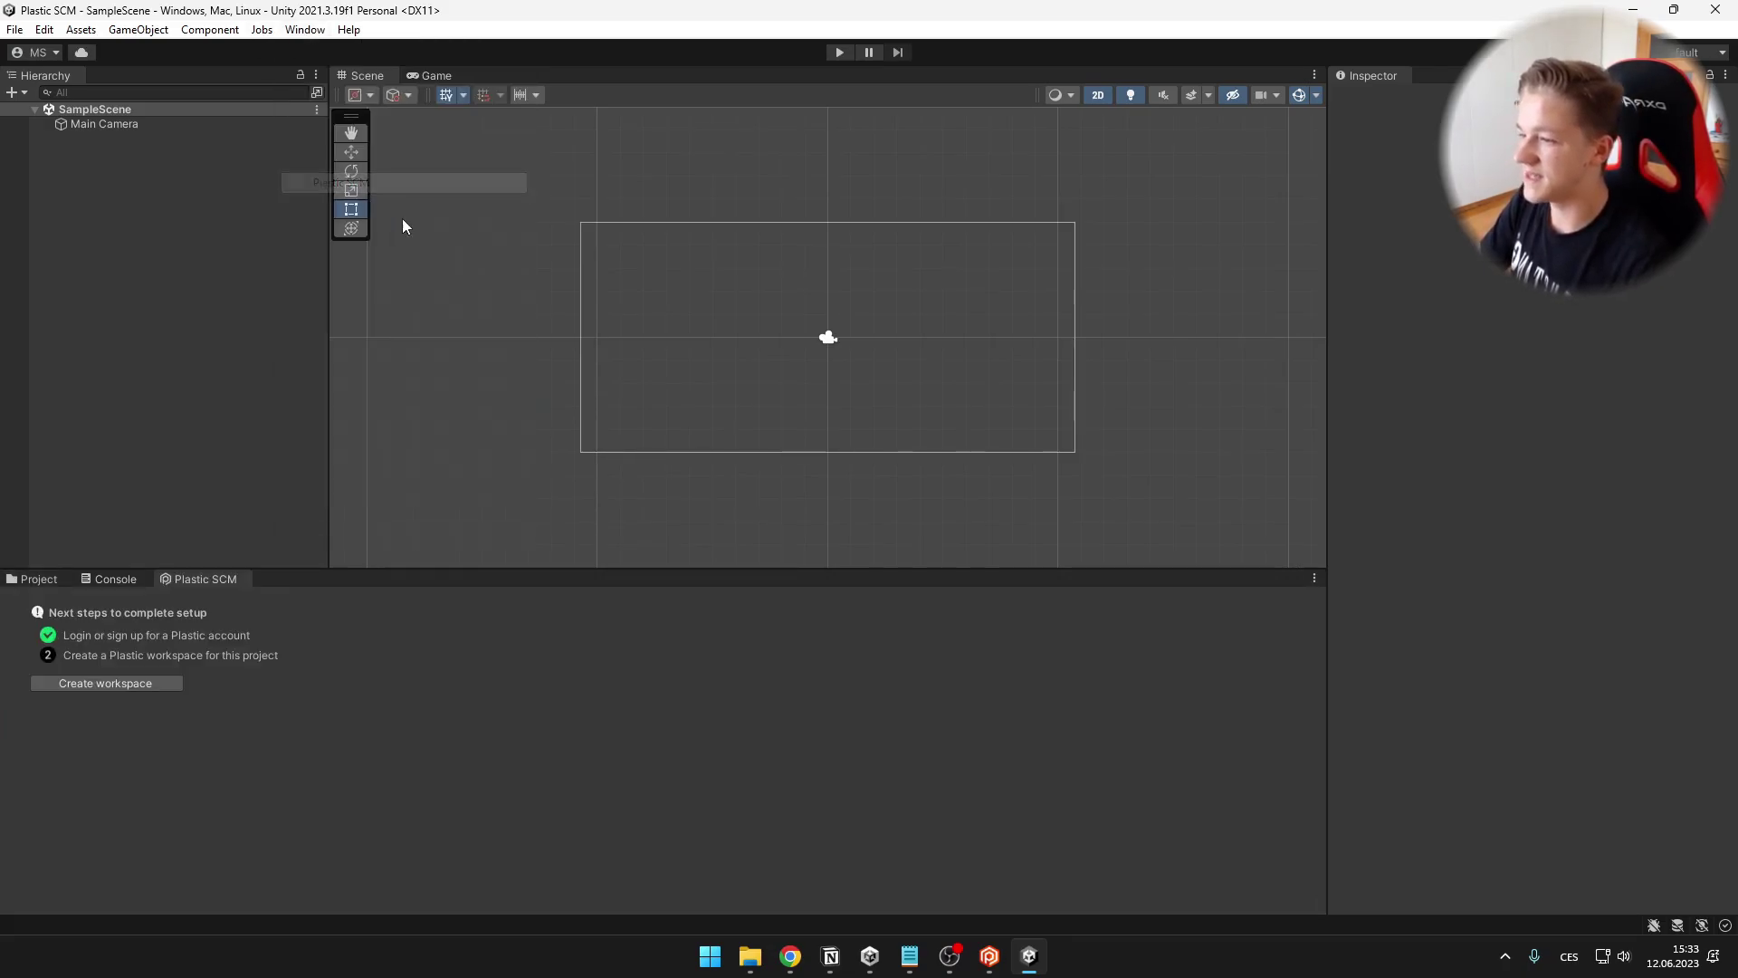
left_click(123, 681)
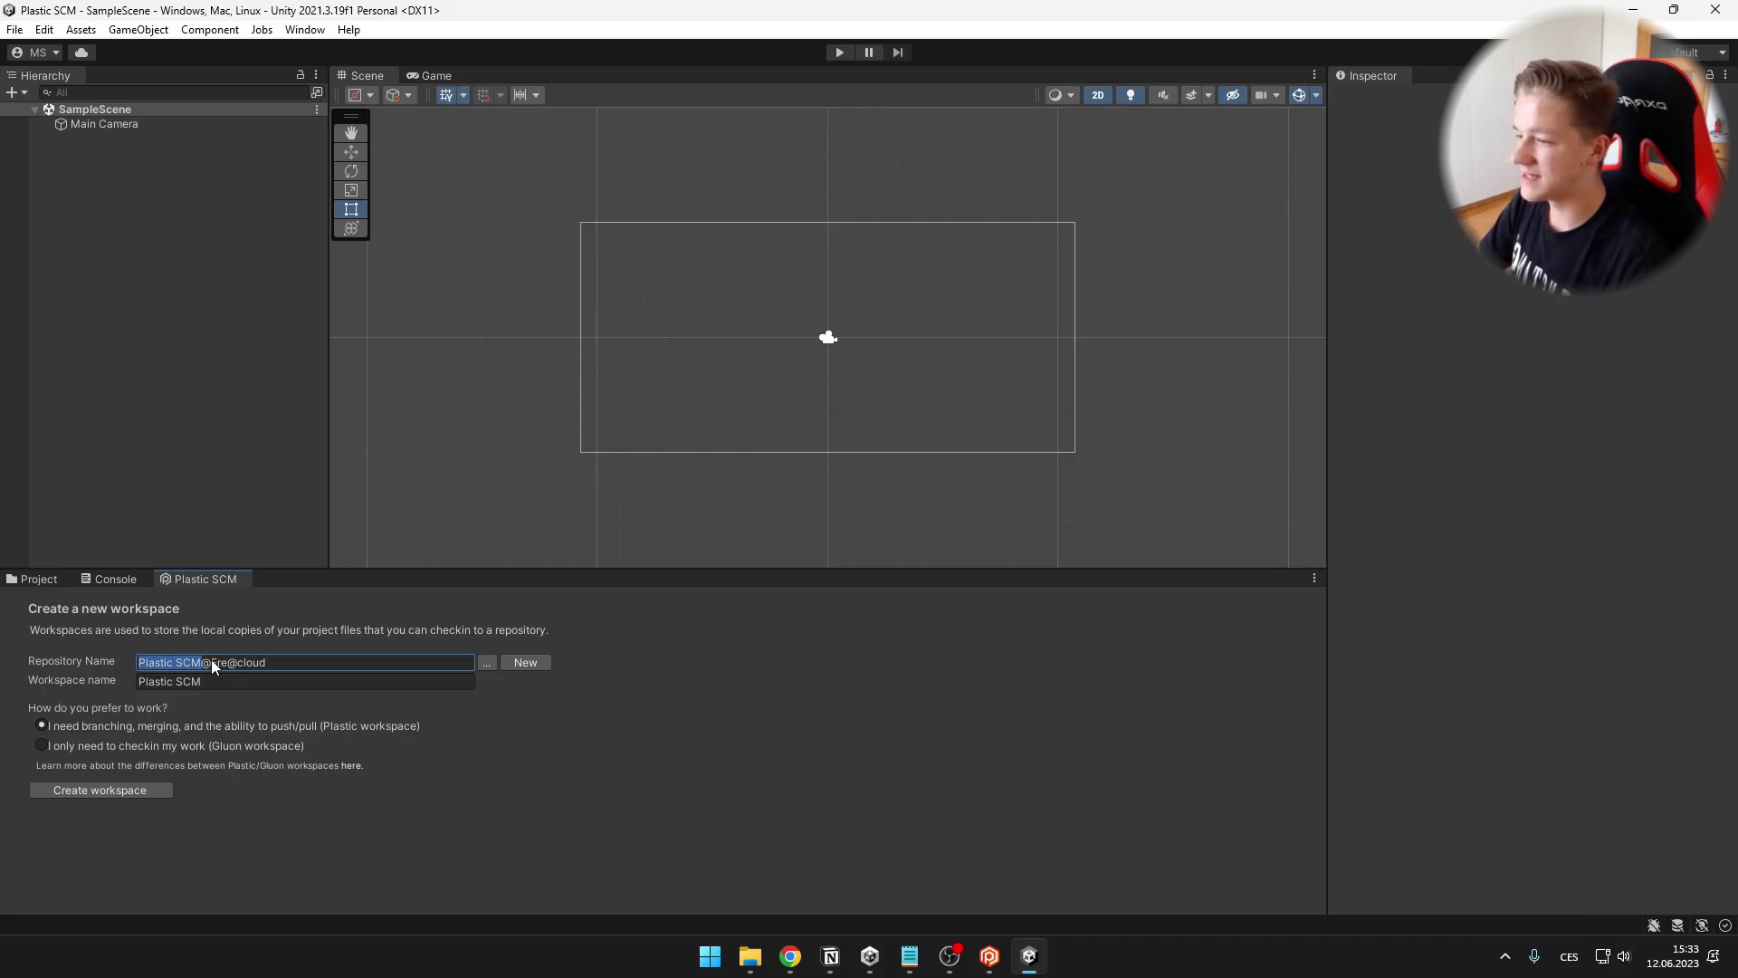
left_click_drag(210, 660, 224, 661)
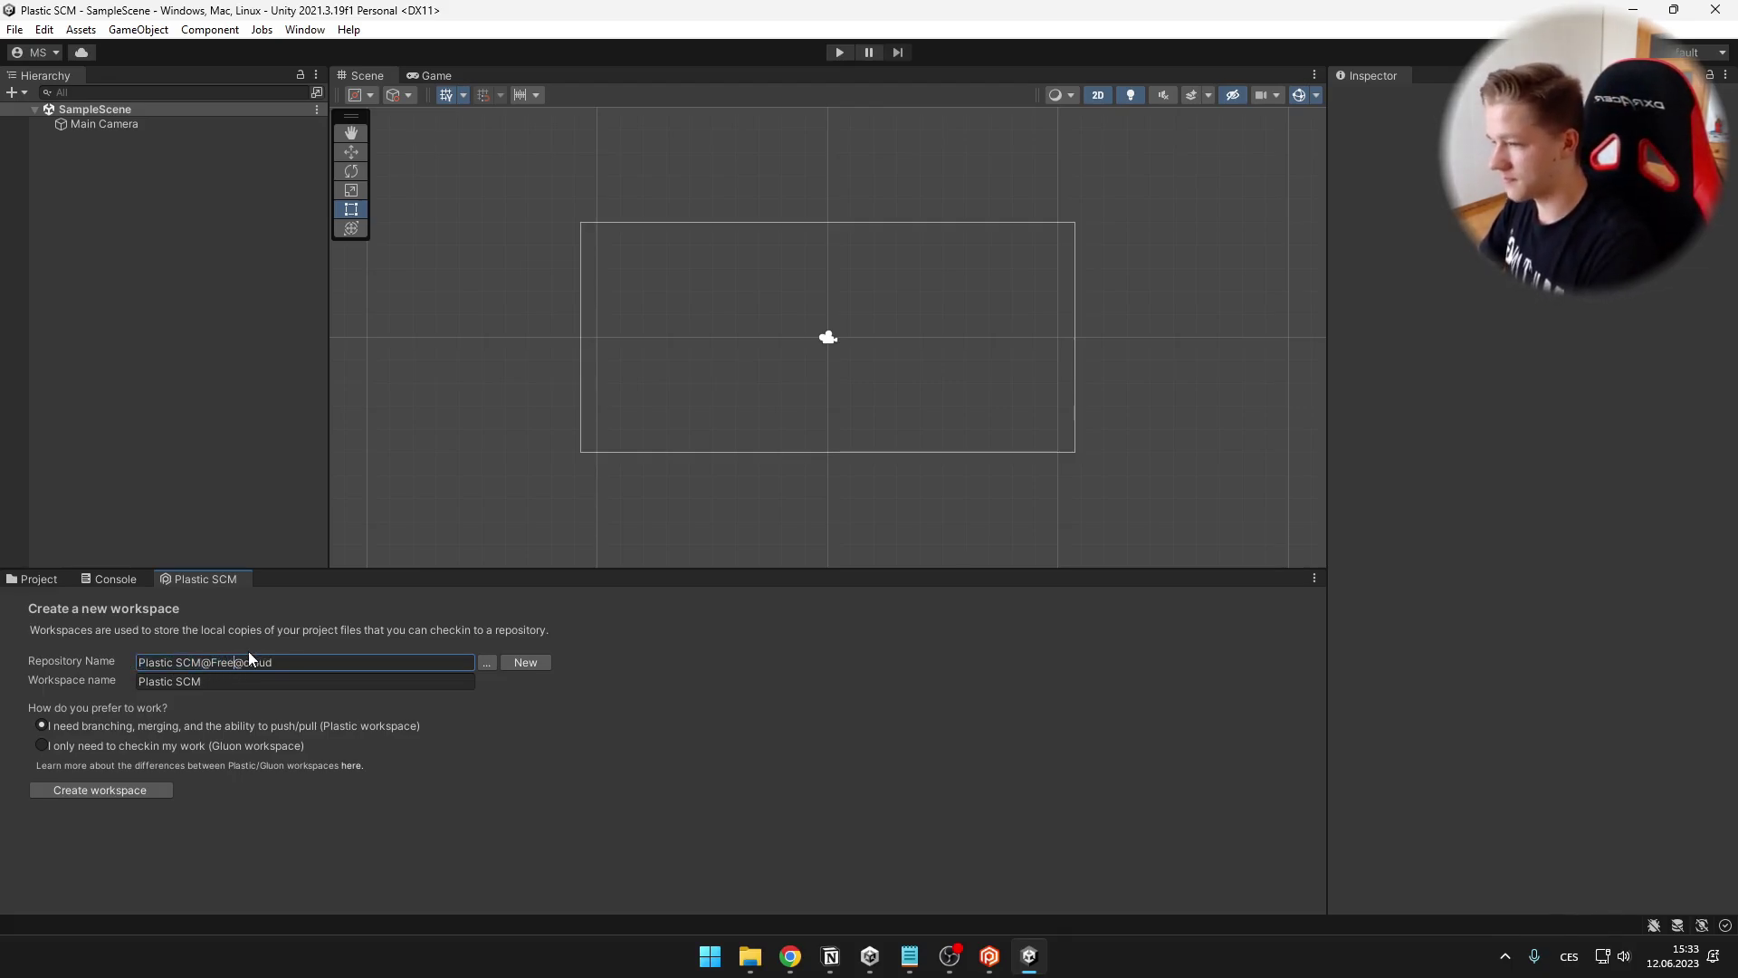
type("dom_Coding")
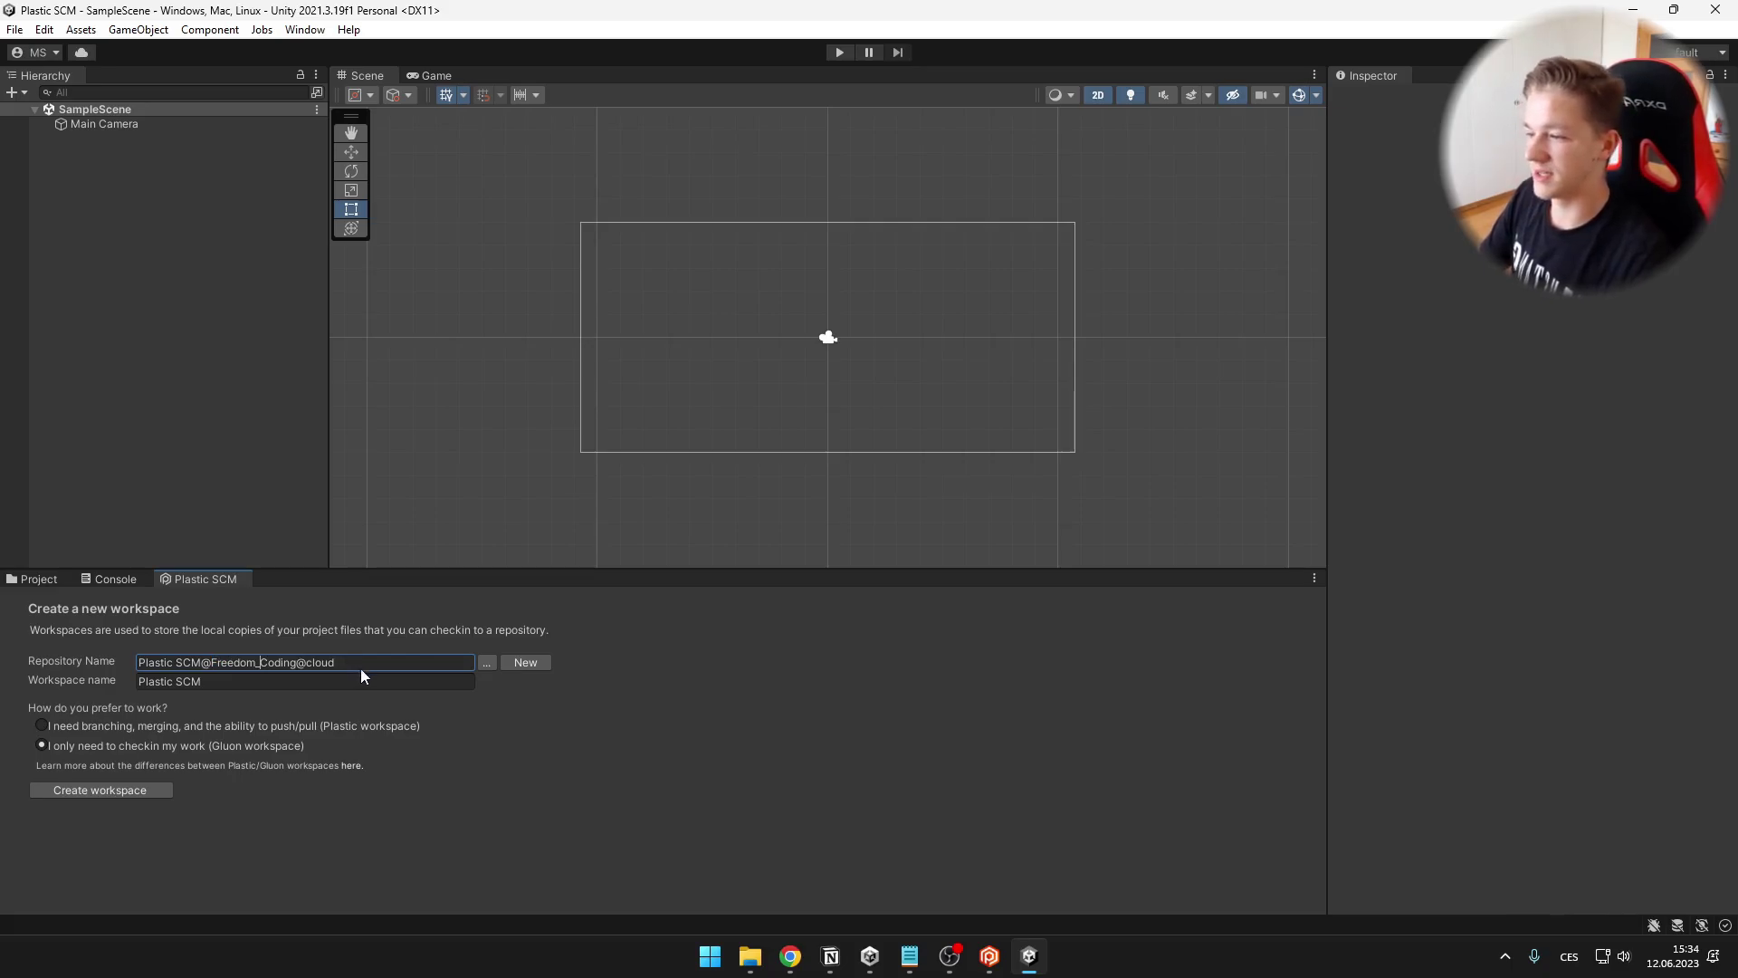
left_click(78, 725)
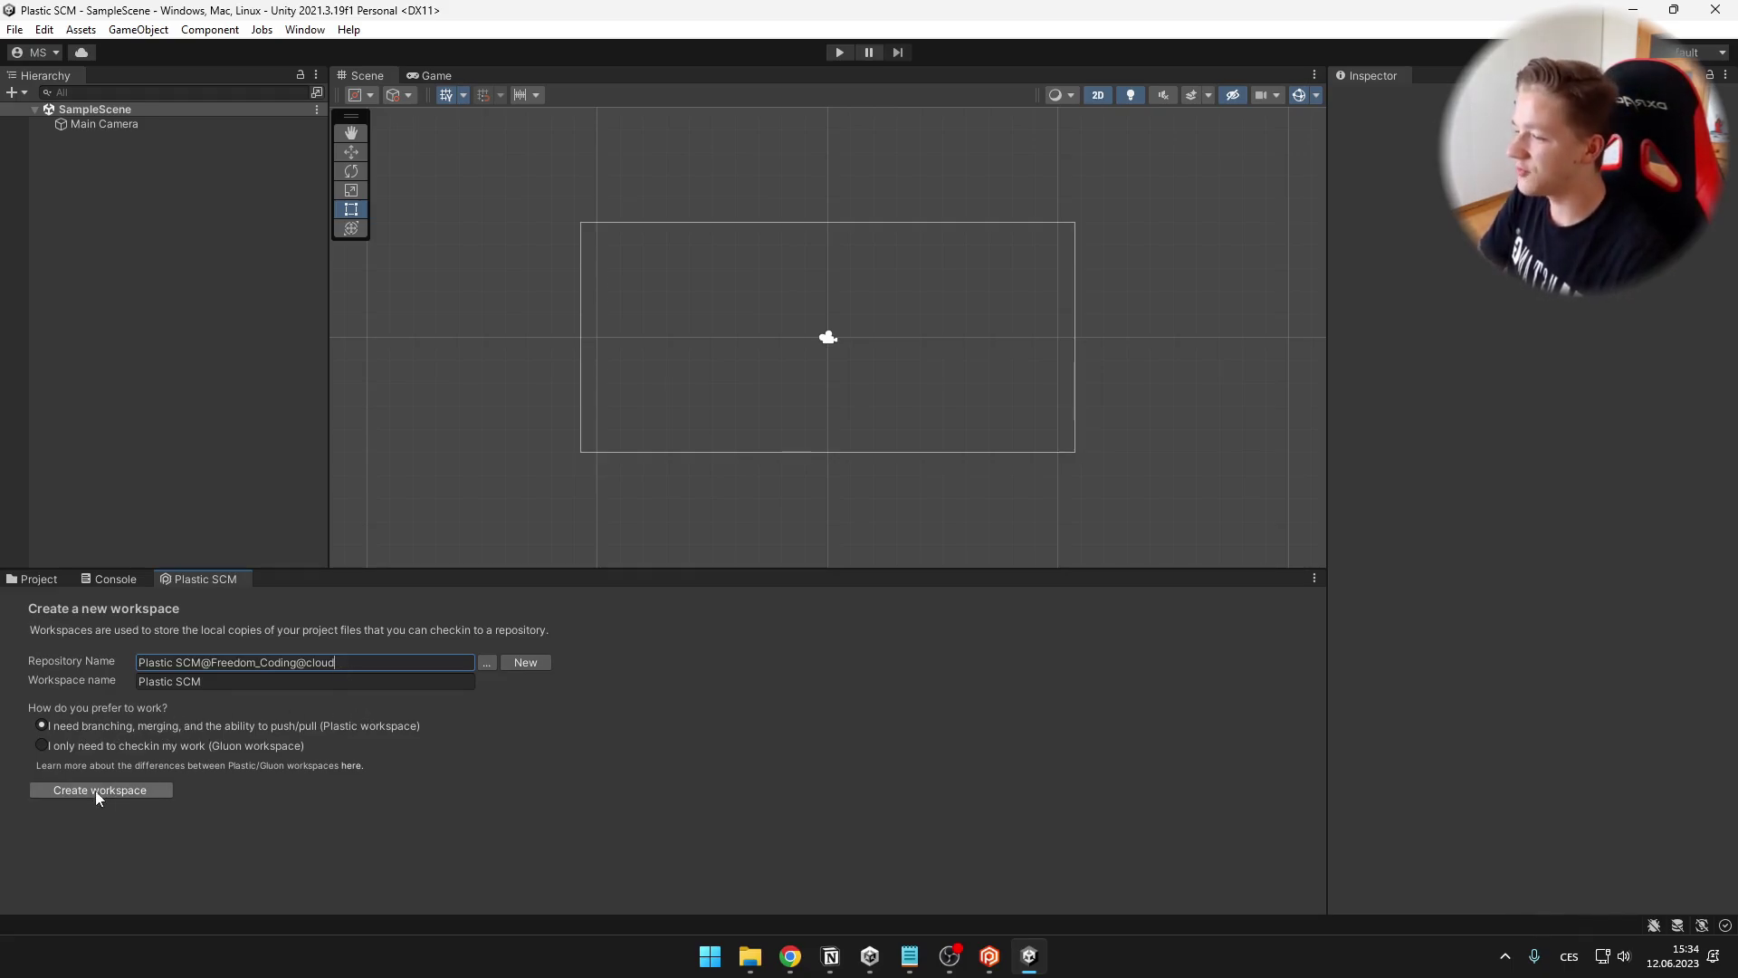
left_click(132, 789)
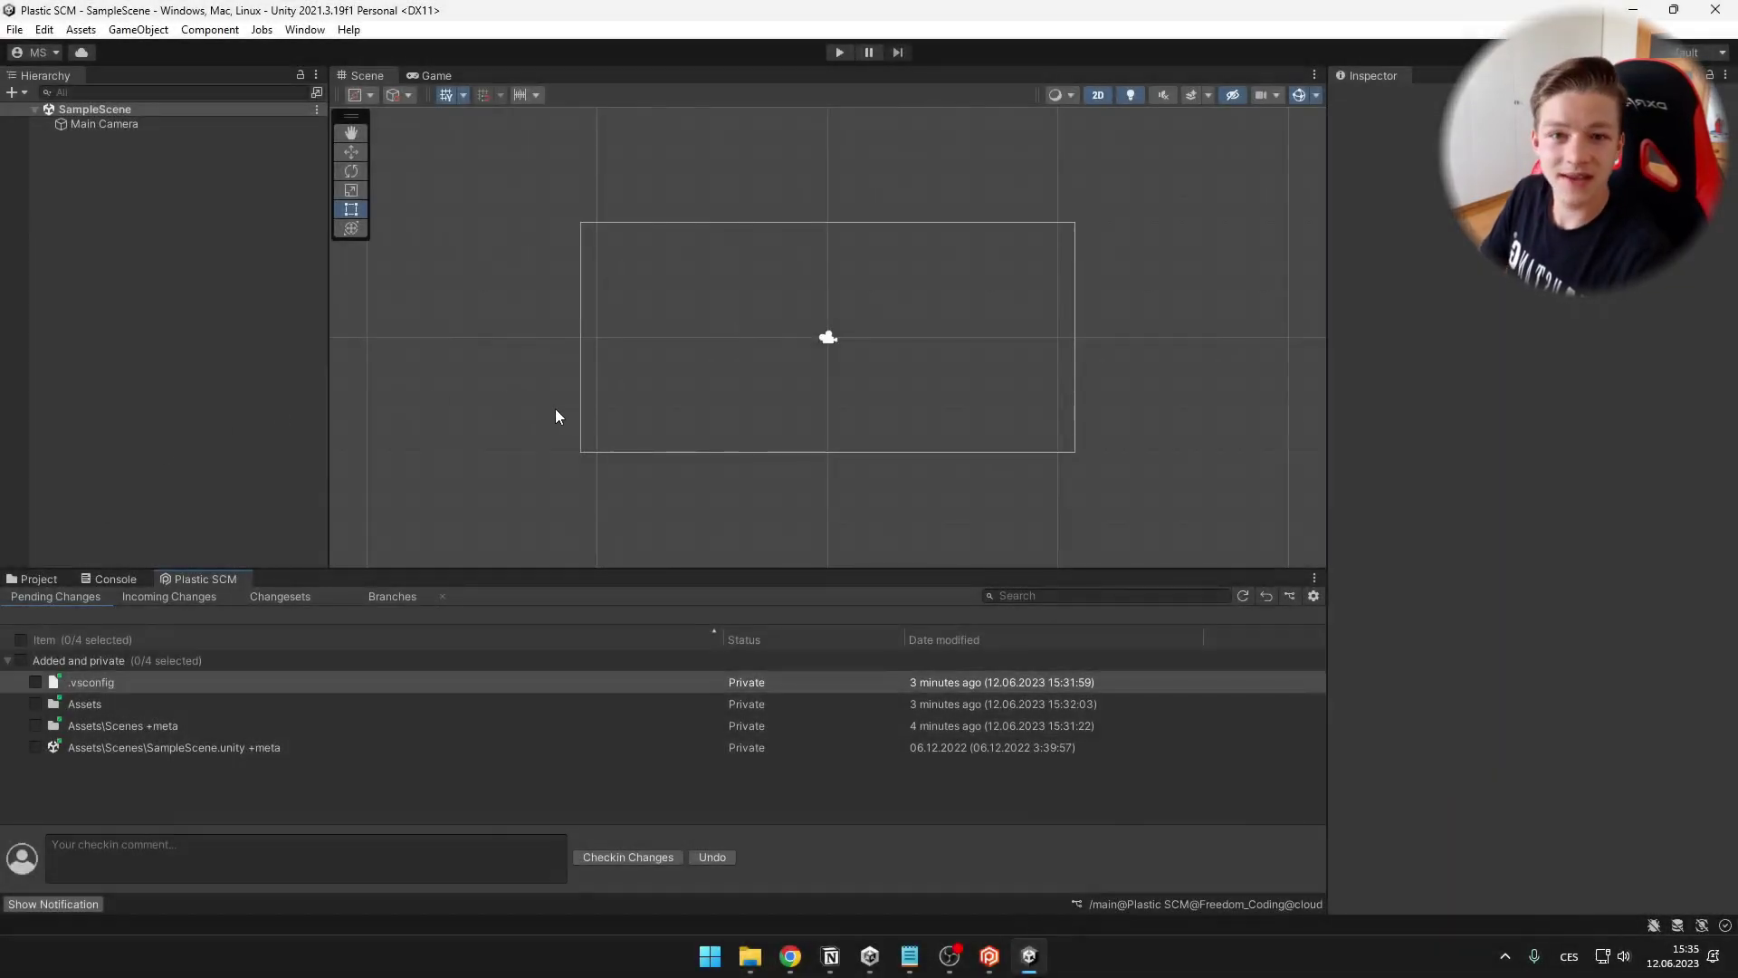
Add an empty GameObject to the SampleScene hierarchy and save the scene.
right_click(79, 243)
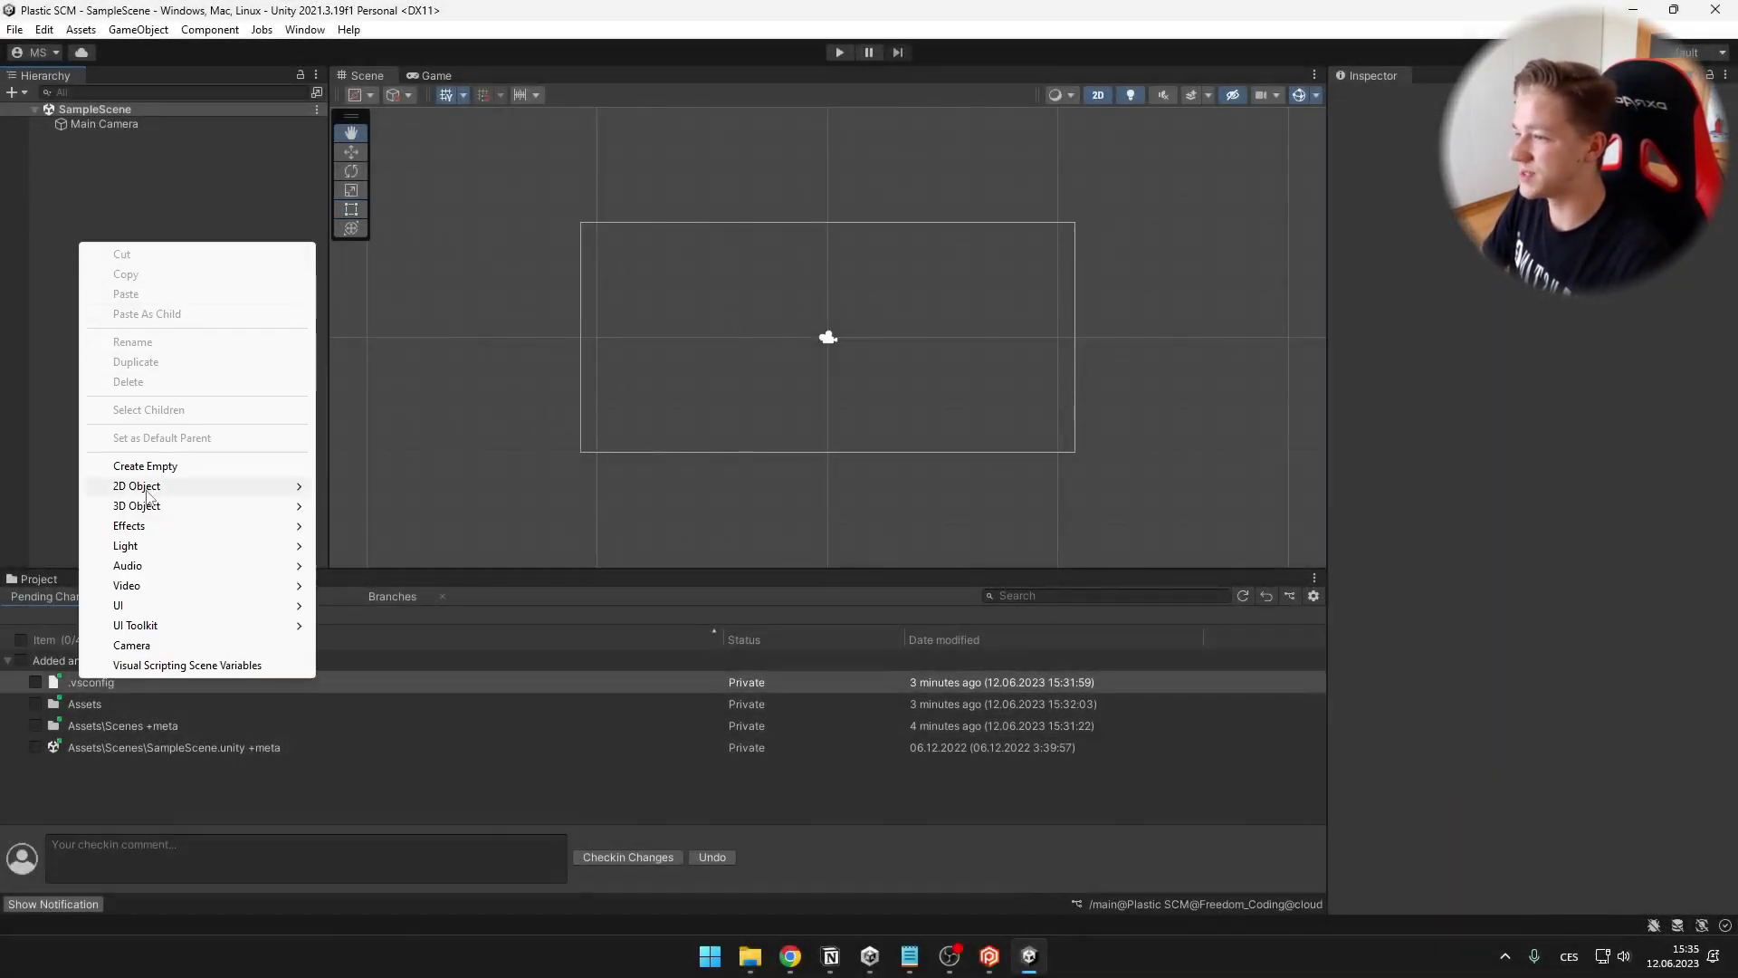
left_click(135, 467)
key("Return")
left_click(172, 256)
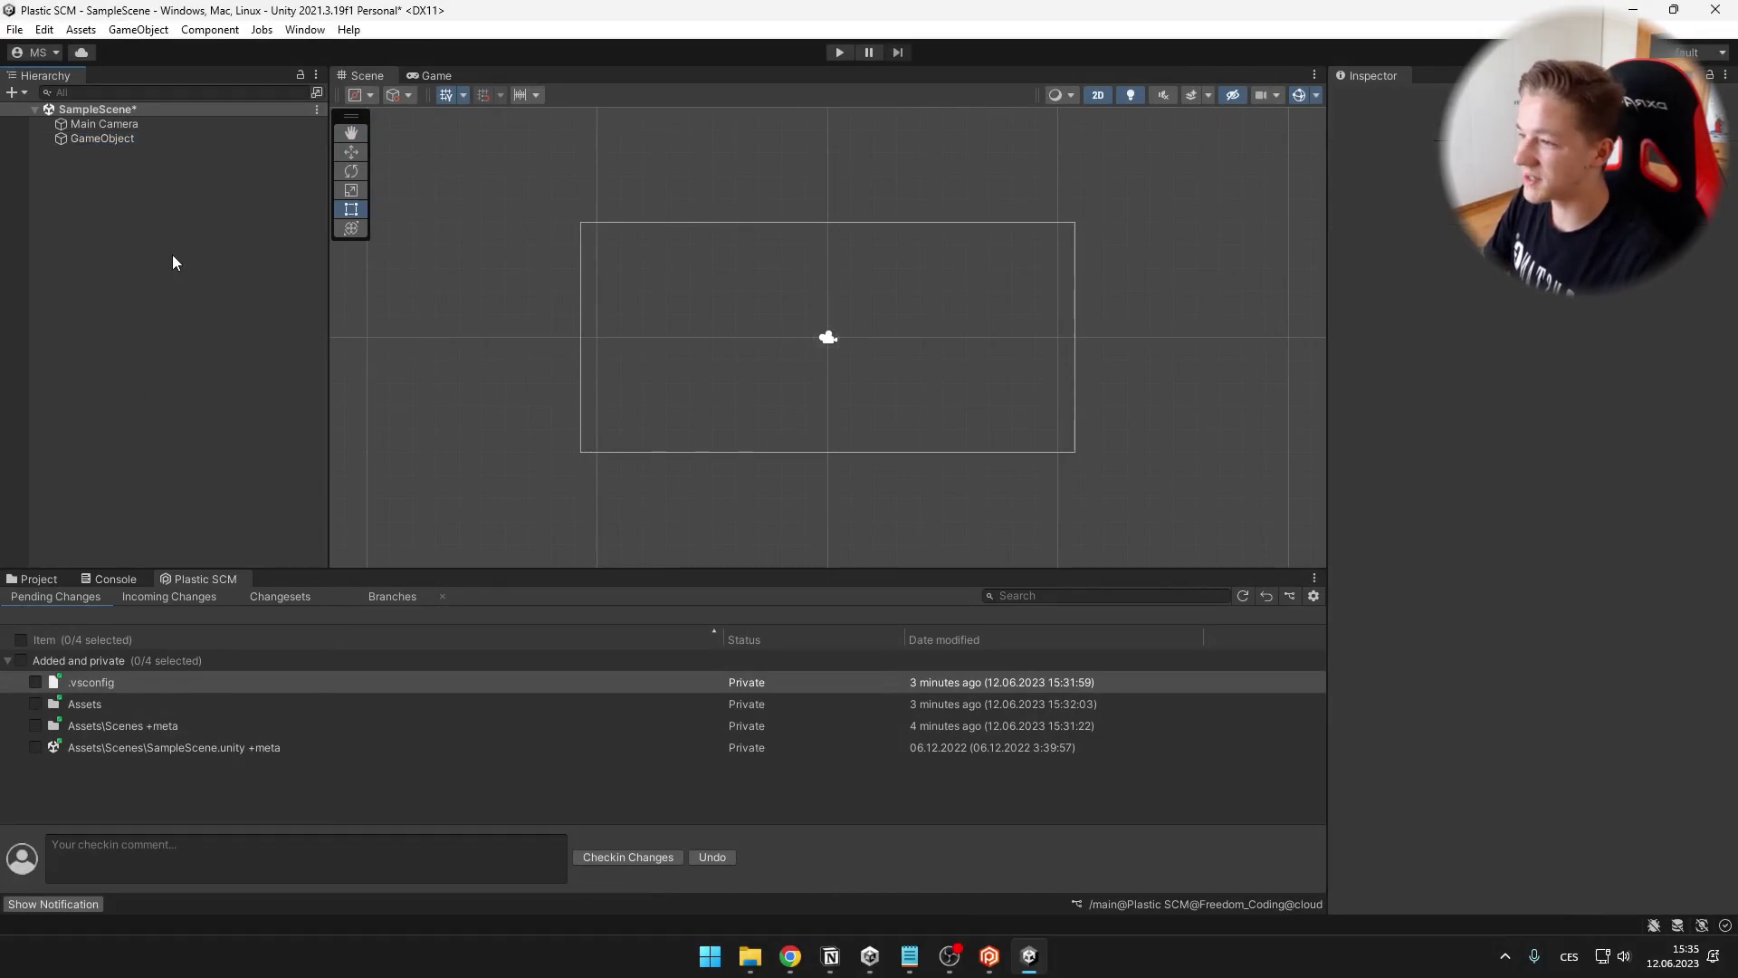
key("ctrl+s")
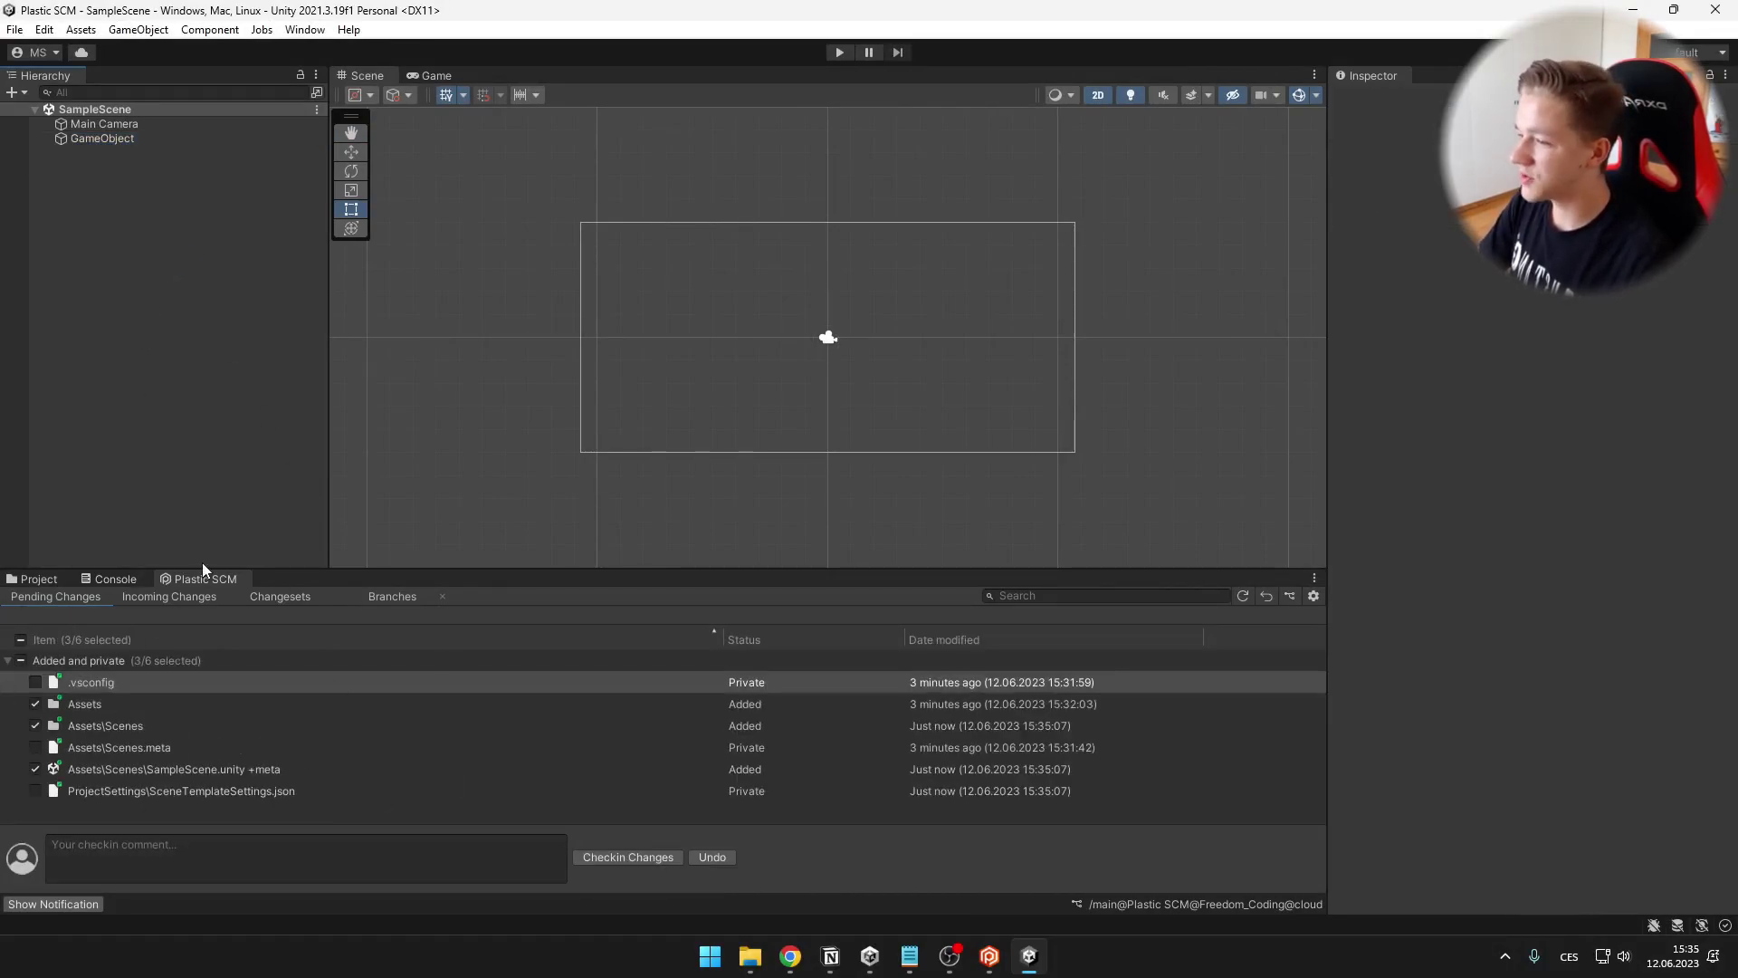
Check in all six pending changes and confirm no incoming changes remain.
left_click(20, 661)
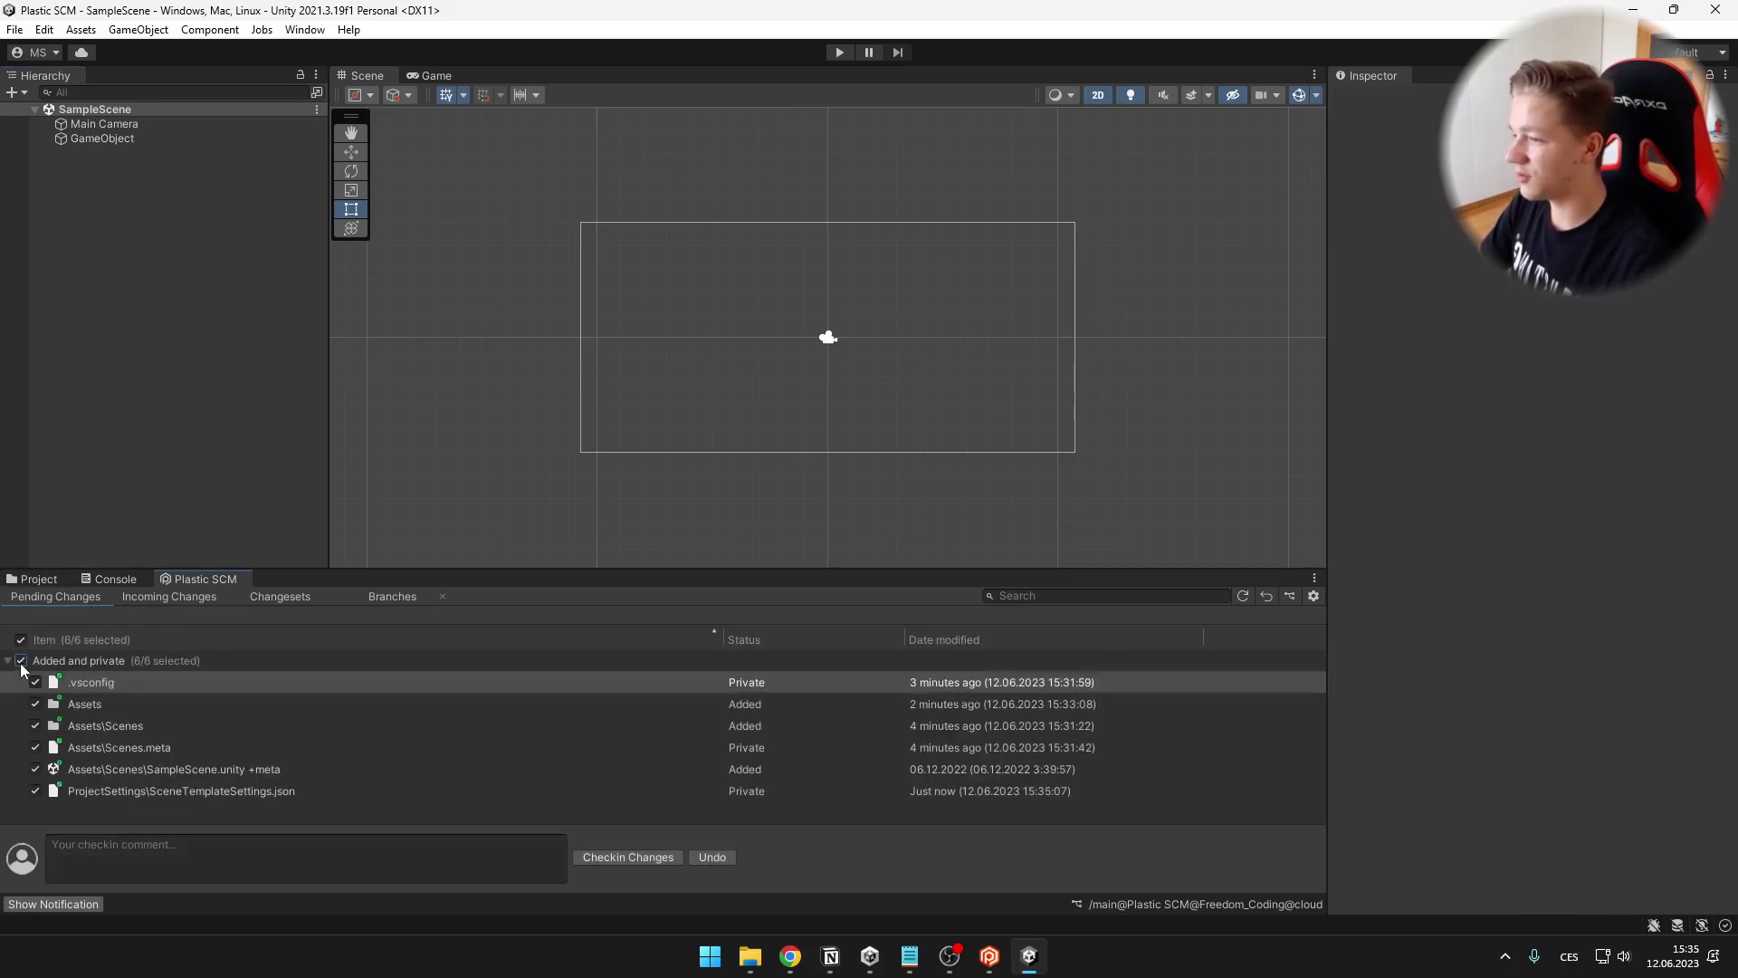
left_click(604, 863)
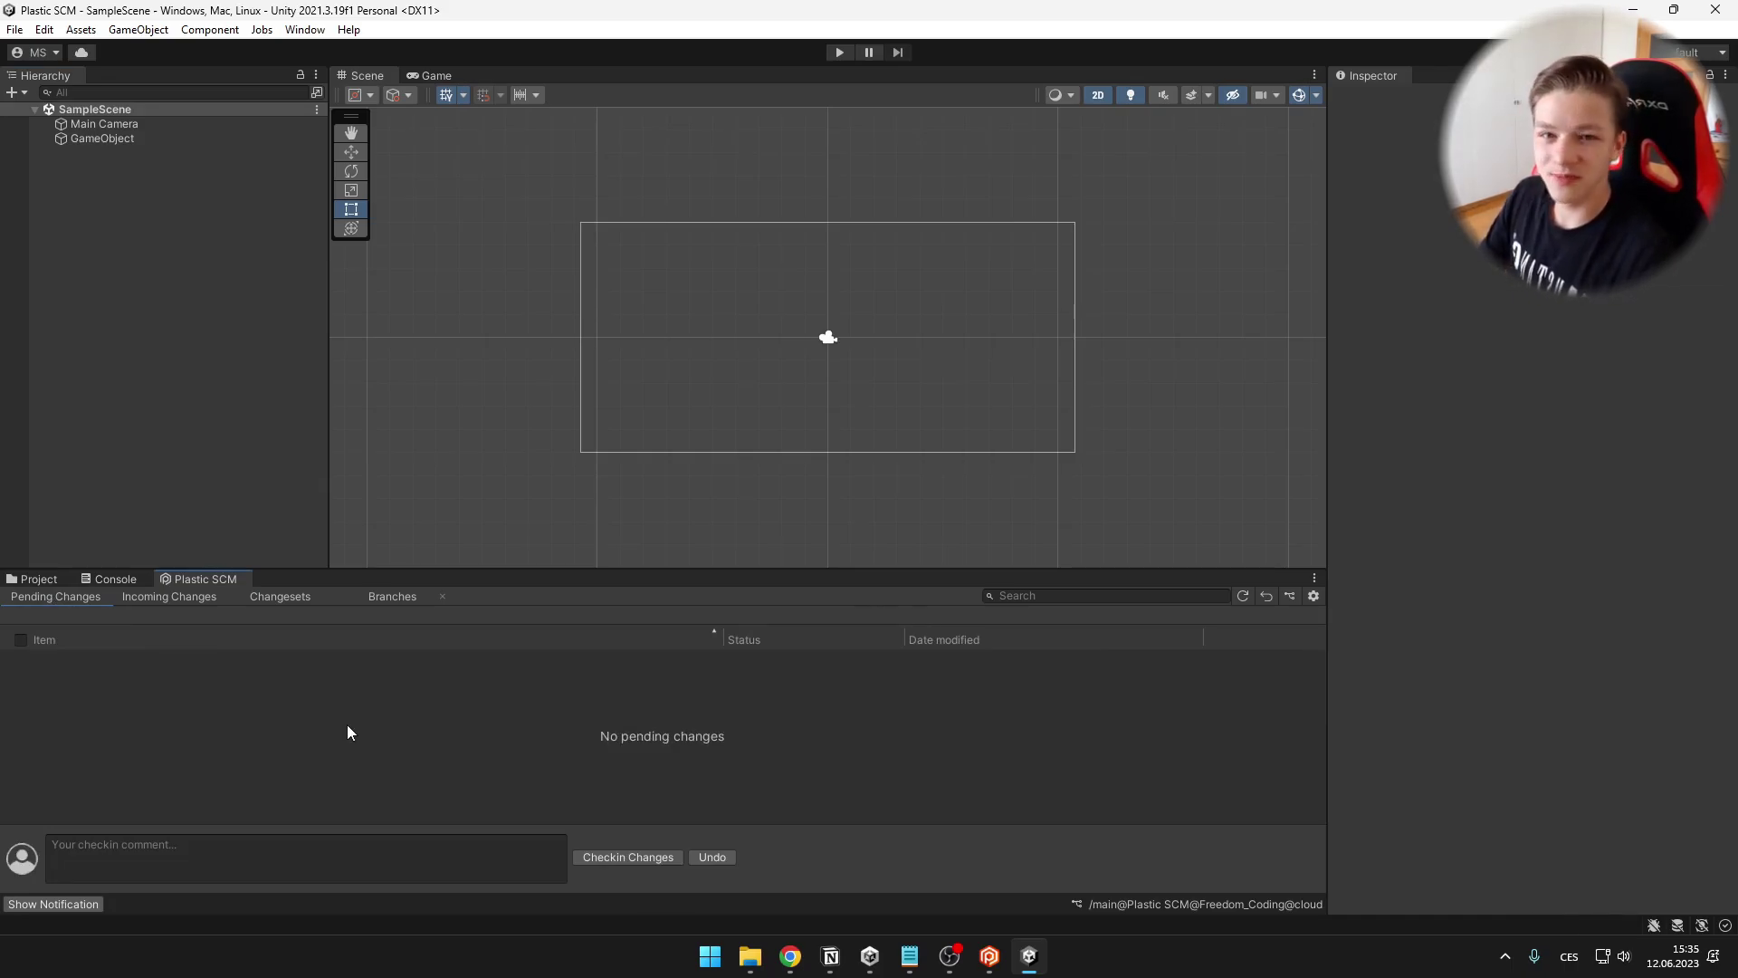
left_click(143, 594)
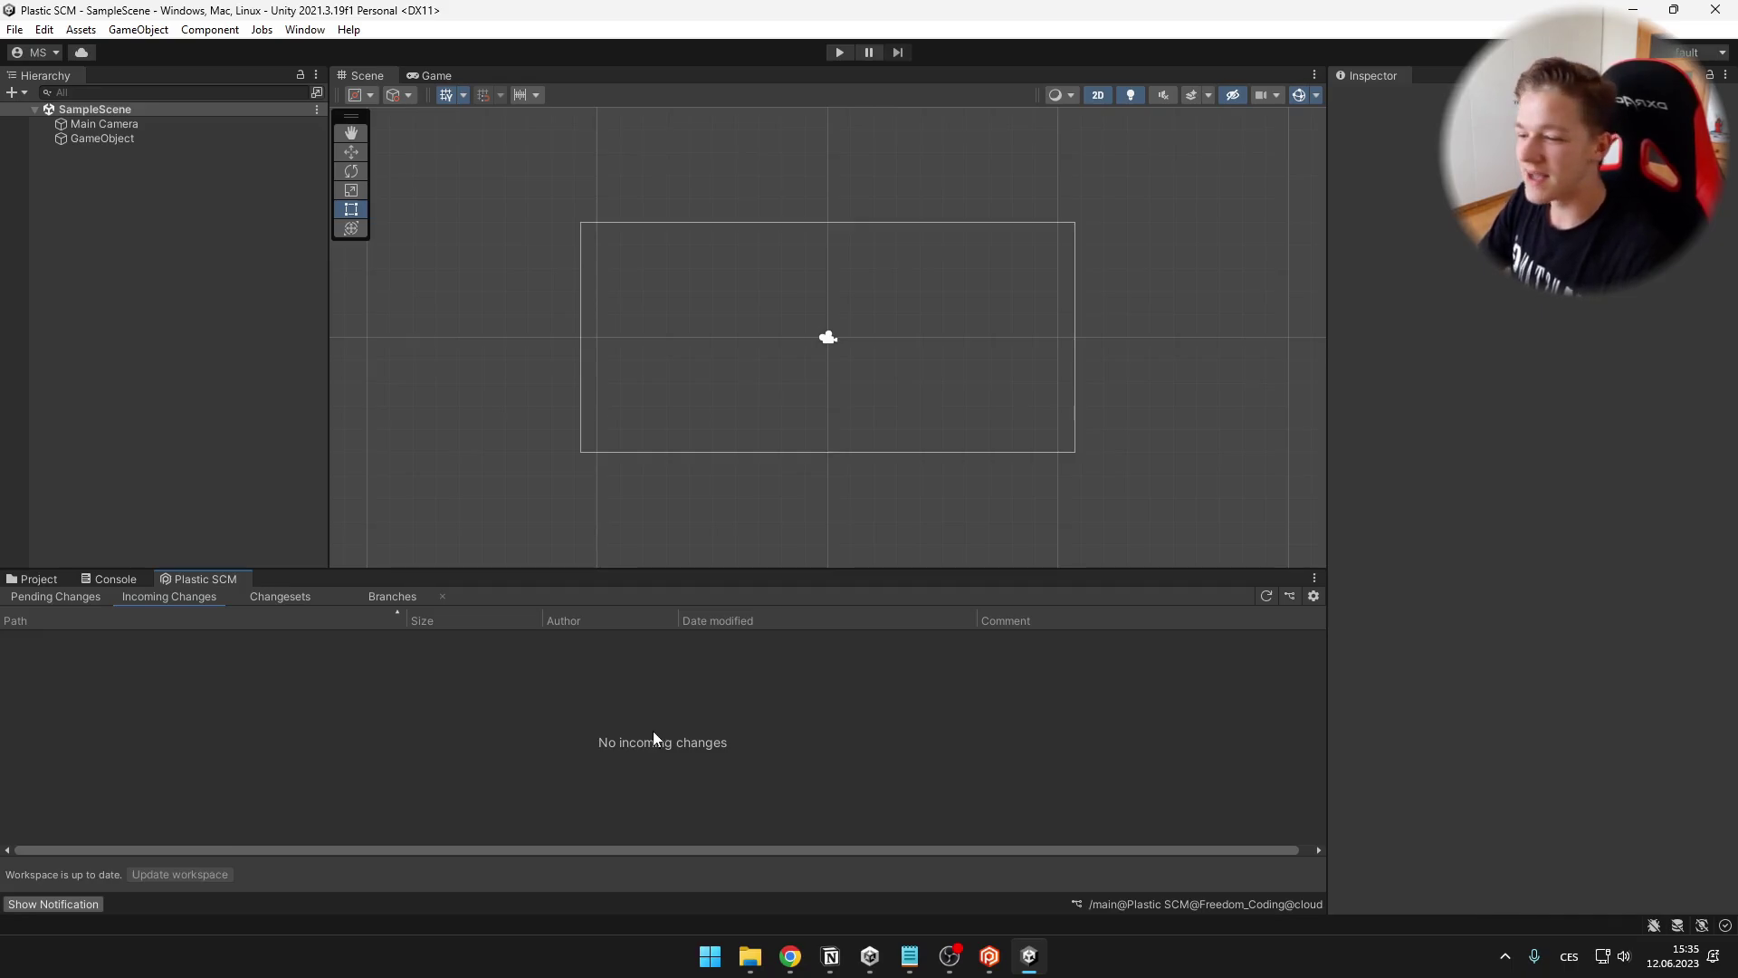
left_click(876, 968)
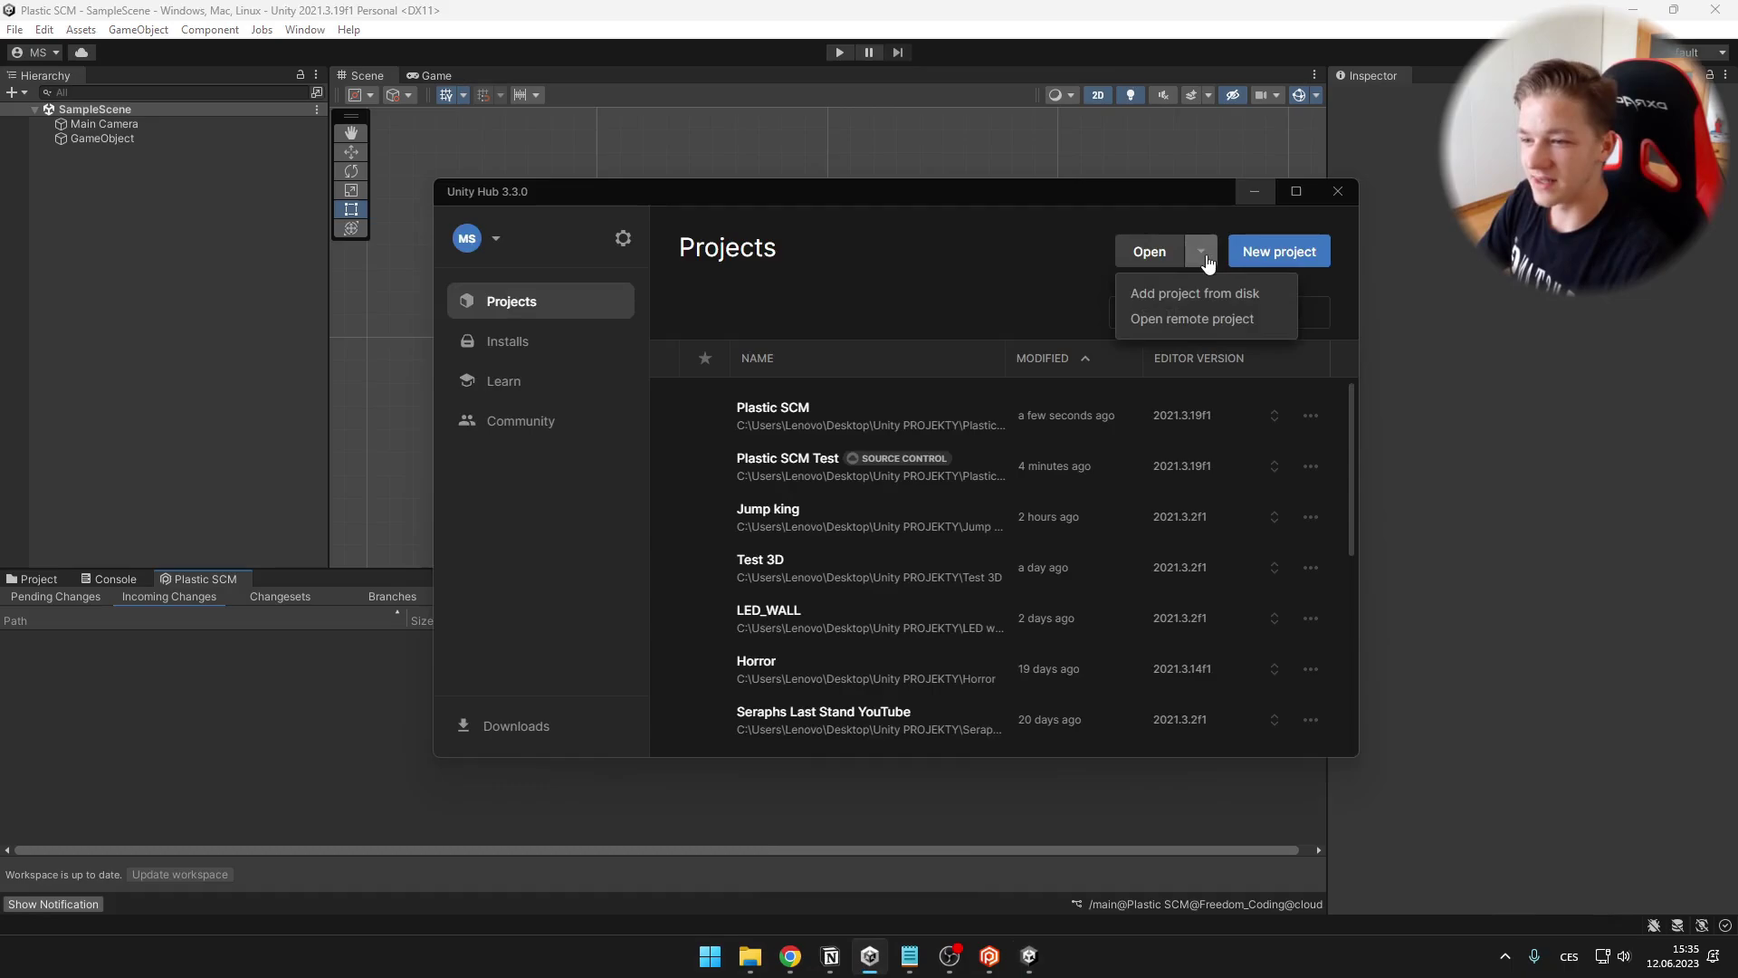
Verify the Plastic SCM project in Unity Hub's remote project list, then return to Unity.
left_click(1190, 321)
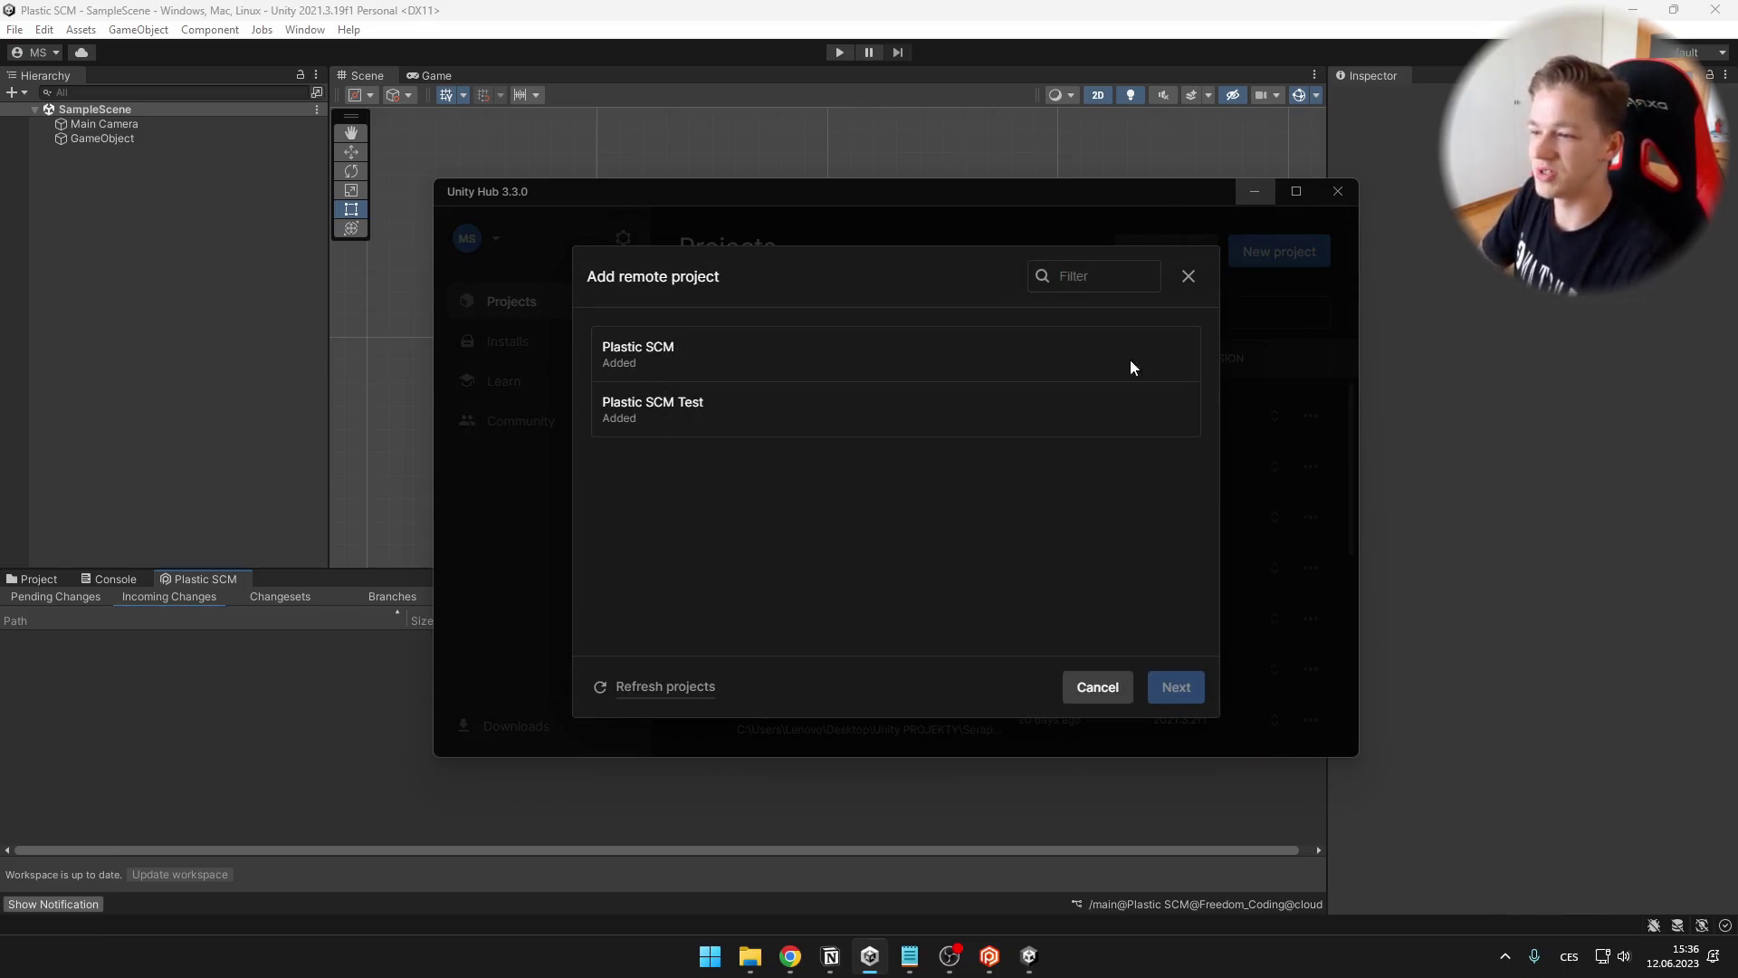
key("alt+Tab")
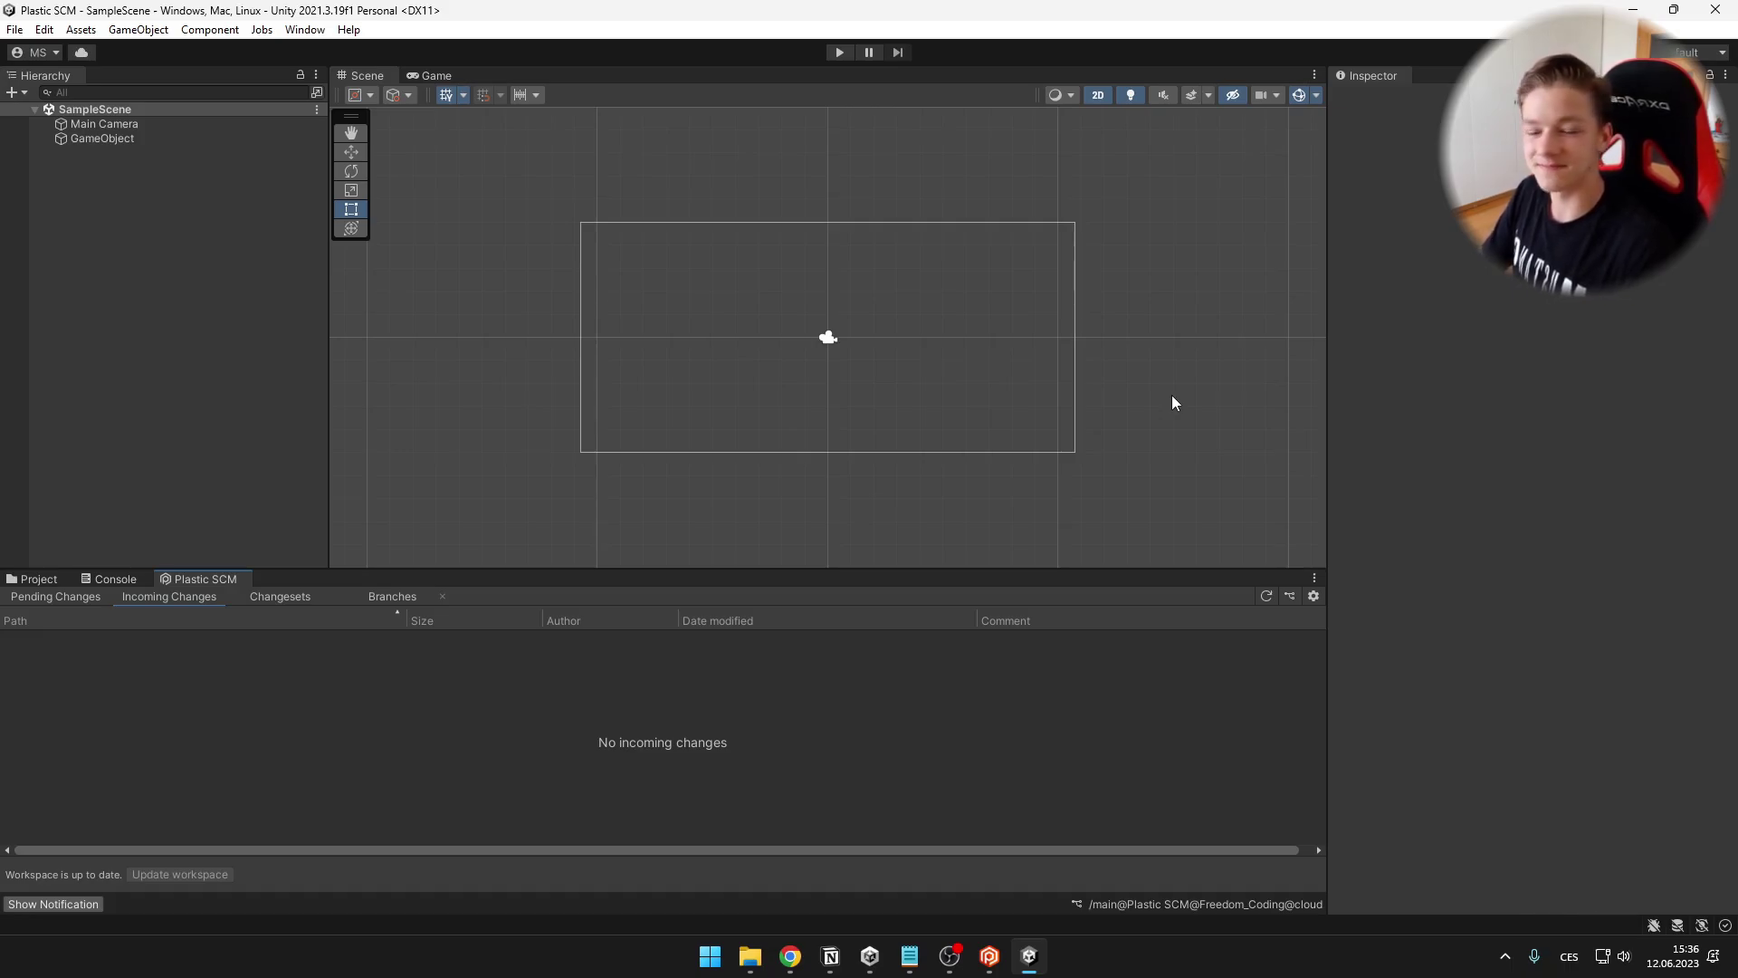
middle_click_drag(1172, 397, 1104, 449)
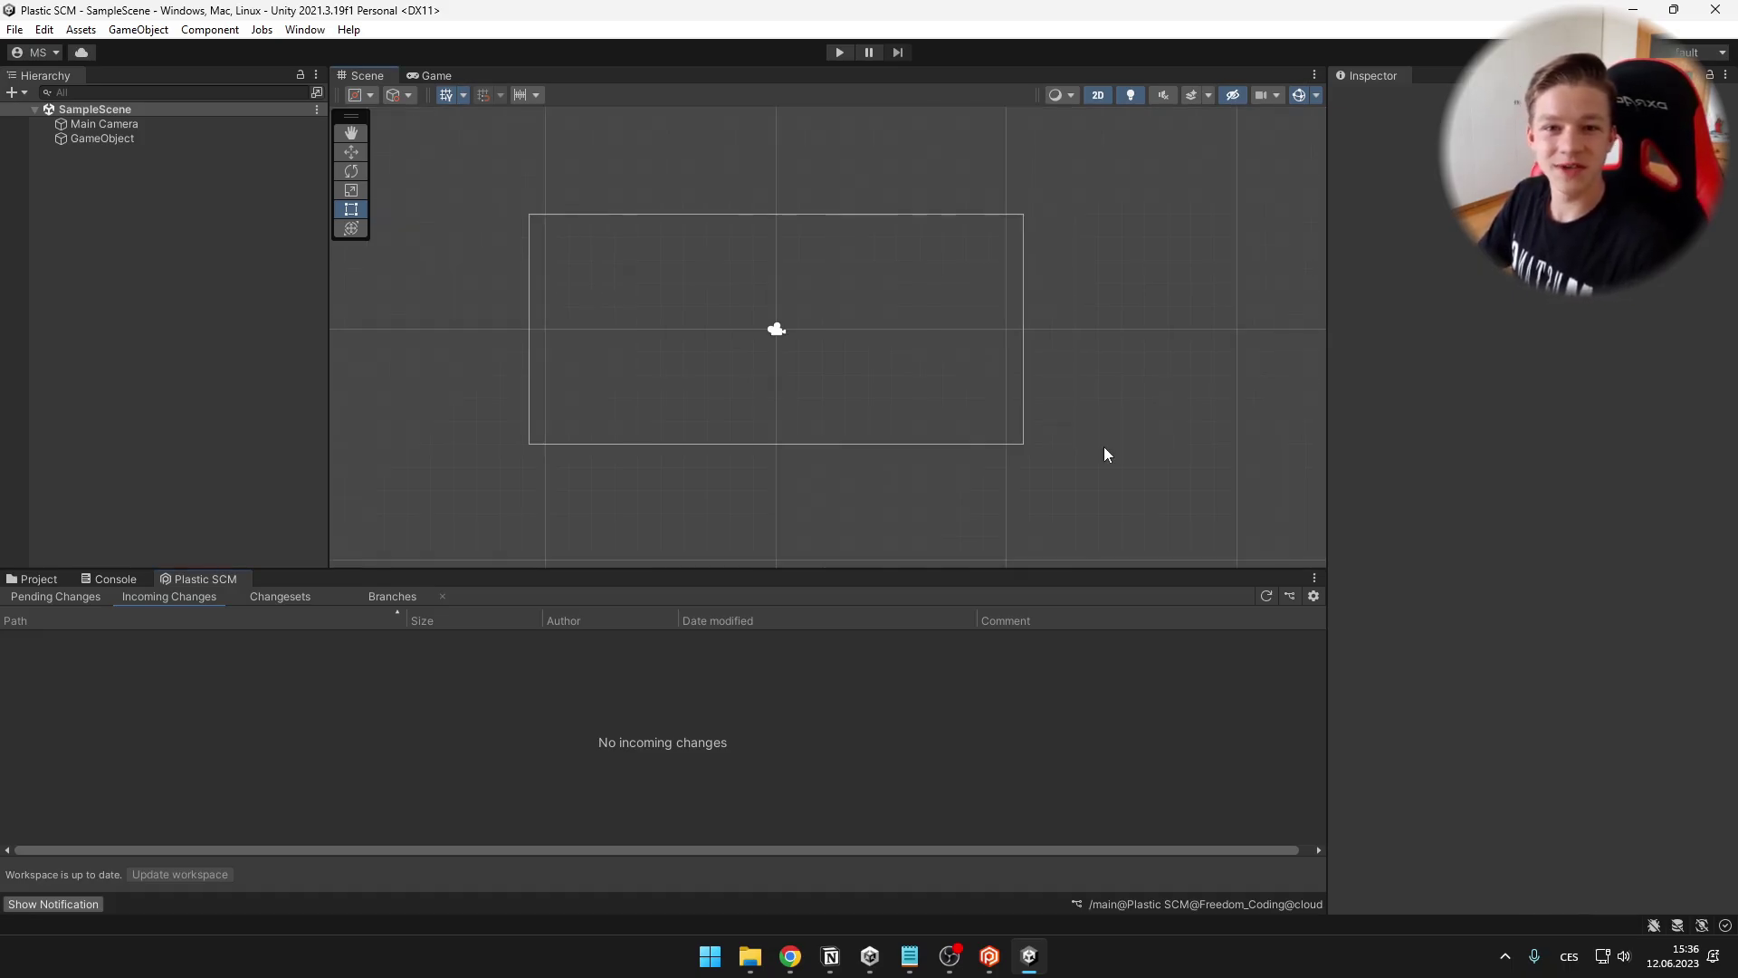